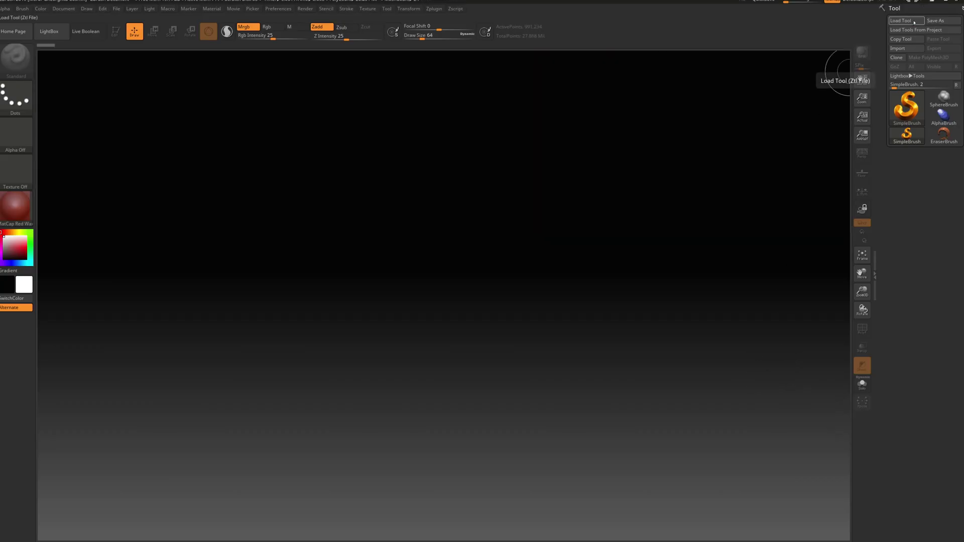
# Load the armored warrior 3d Model file onto the canvas and frame it with F.
pyautogui.click(900, 20)
pyautogui.doubleClick(647, 220)
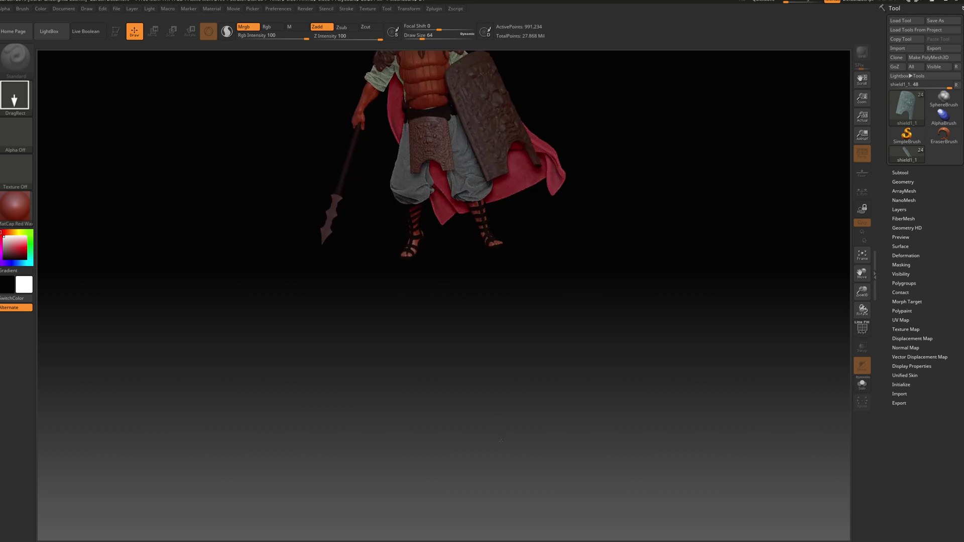
pyautogui.press('f')
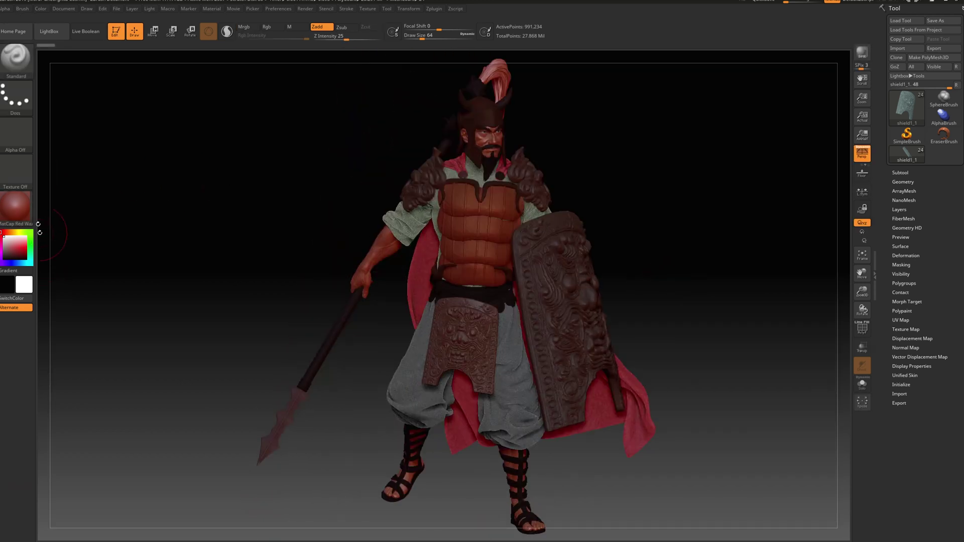
pyautogui.click(20, 213)
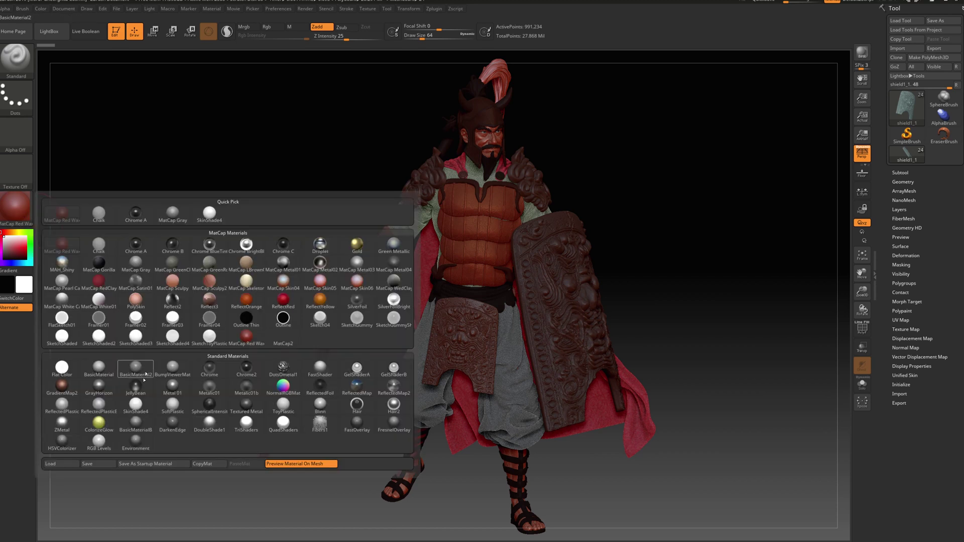
# Choose SkinShade4 from the Standard Materials for the warrior model.
pyautogui.moveTo(137, 406)
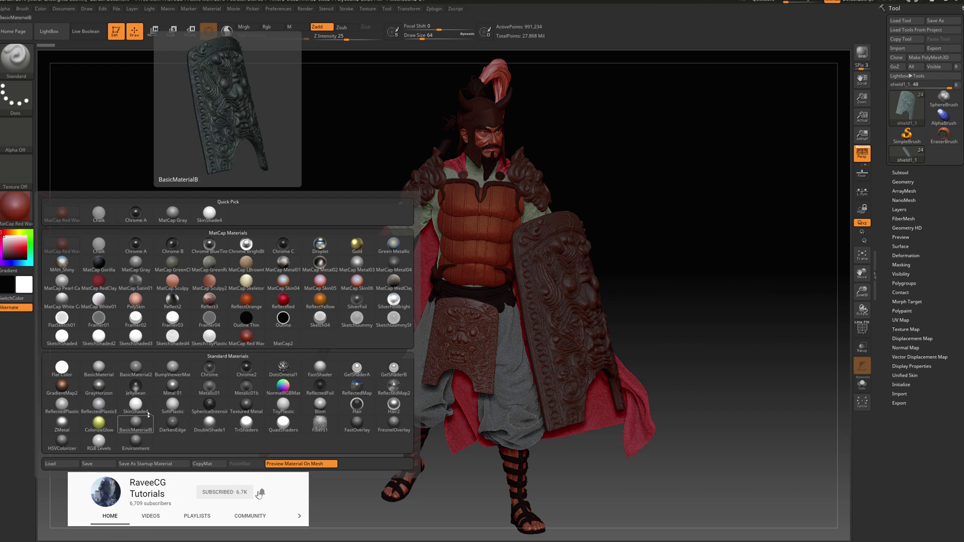
pyautogui.click(136, 405)
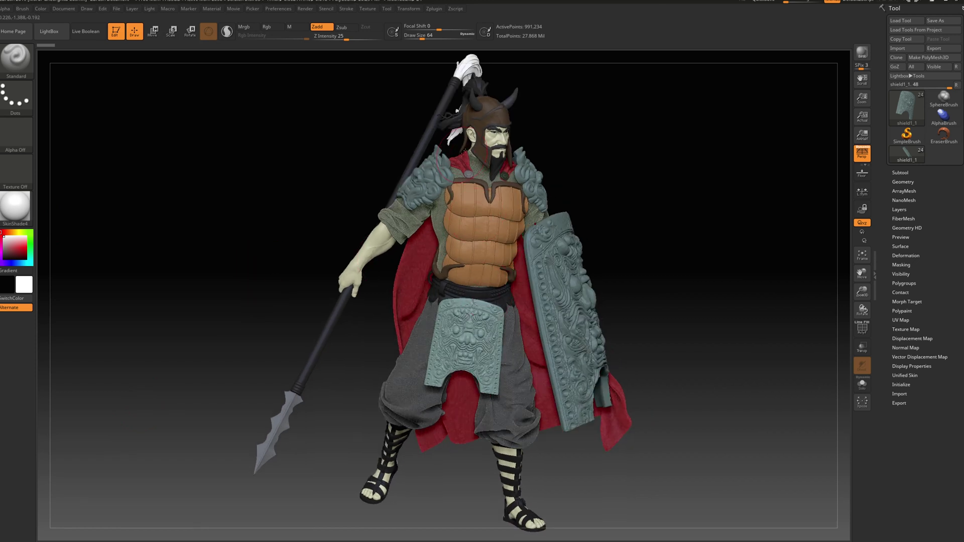
# Pick a light blue as the current color.
pyautogui.moveTo(706, 331); pyautogui.dragTo(622, 335)
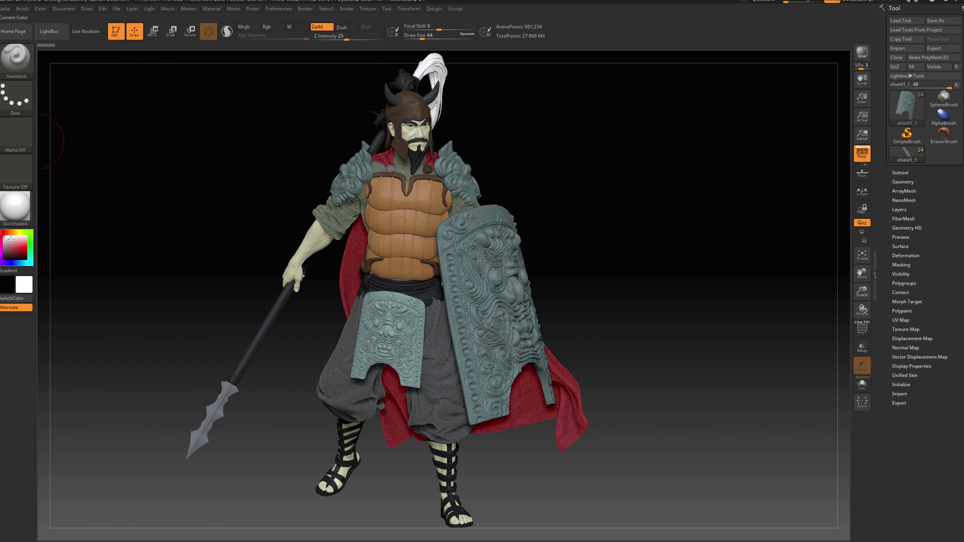
pyautogui.click(18, 262)
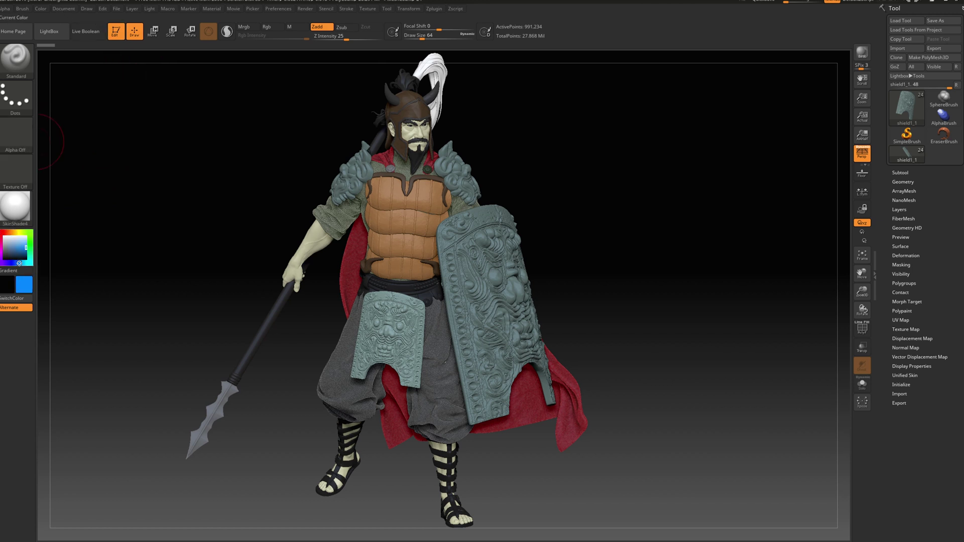
pyautogui.click(15, 247)
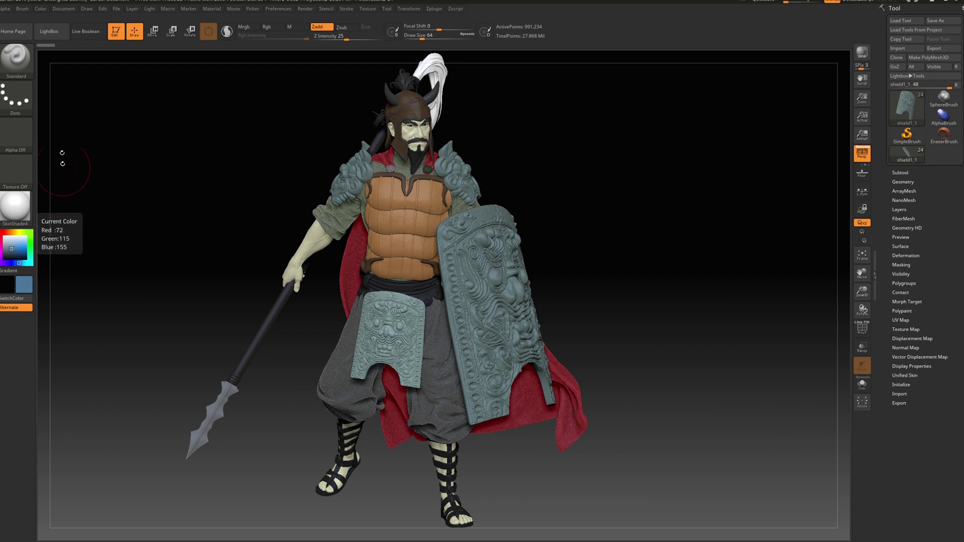
# Apply the blue as a flat Document background with Range 0, then reset the color to white.
pyautogui.click(64, 9)
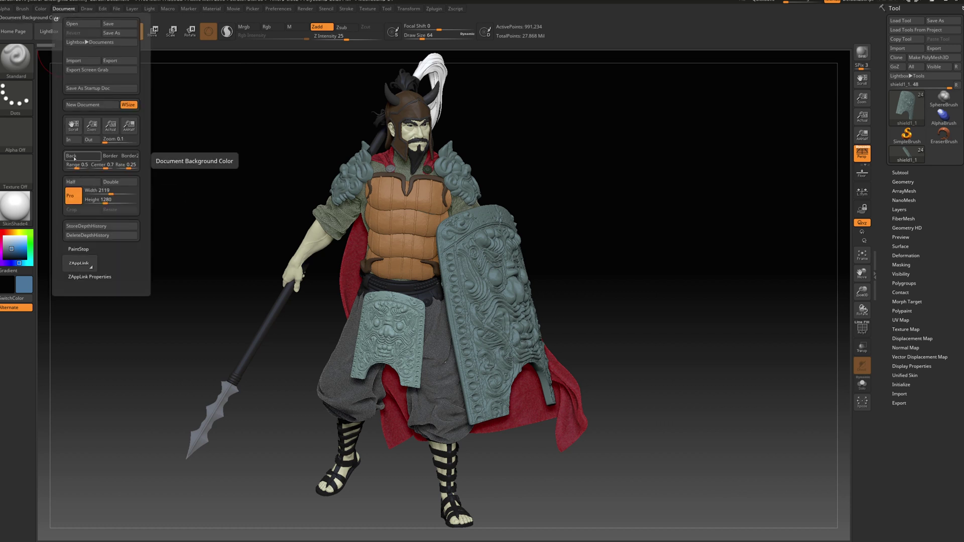
pyautogui.click(74, 157)
pyautogui.moveTo(74, 166); pyautogui.dragTo(65, 168)
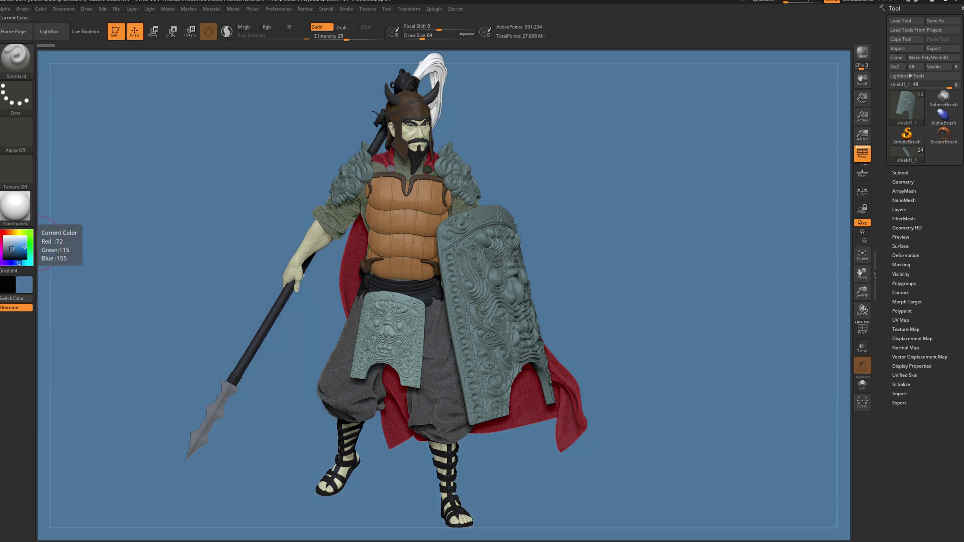
pyautogui.click(8, 237)
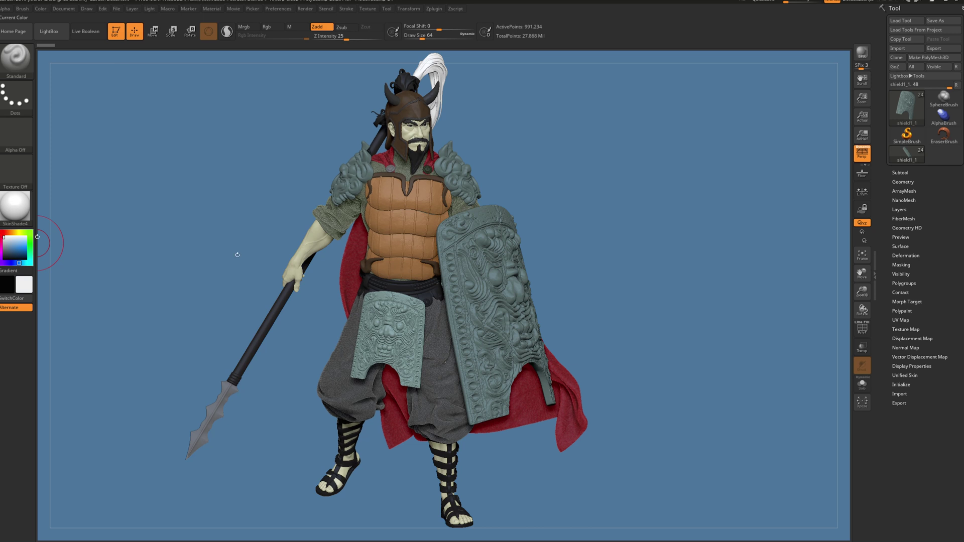
pyautogui.moveTo(642, 283)
pyautogui.keyDown('alt'); pyautogui.mouseDown()
pyautogui.moveTo(667, 314)
pyautogui.moveTo(673, 295)
pyautogui.mouseUp(); pyautogui.keyUp('alt')
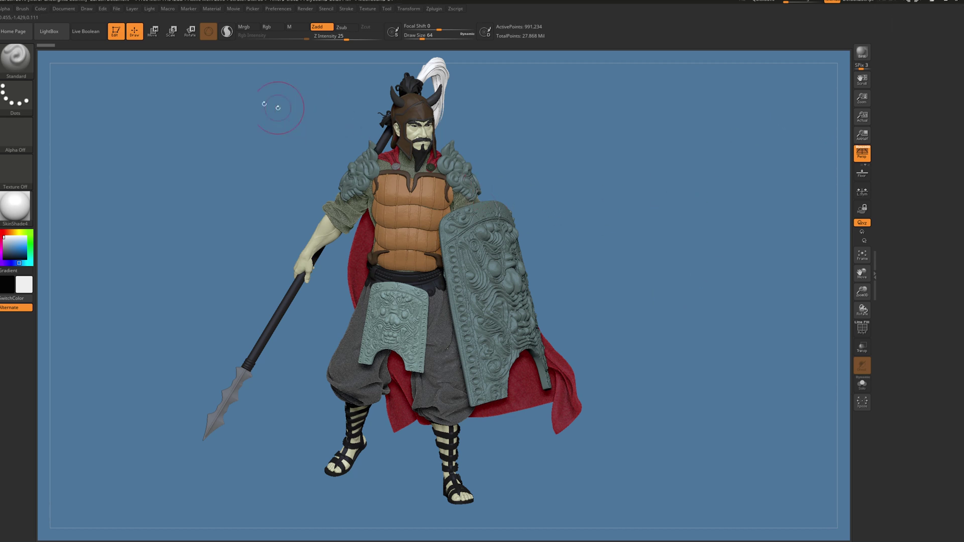
# Dock the Material palette and reshape SkinShade4's DiffuseCurve into a steep rise.
pyautogui.click(211, 8)
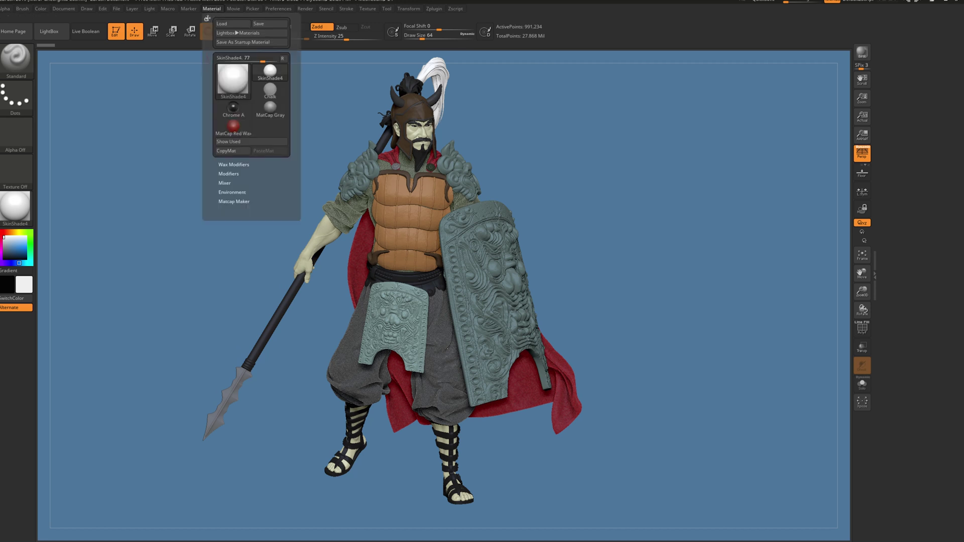
pyautogui.click(206, 19)
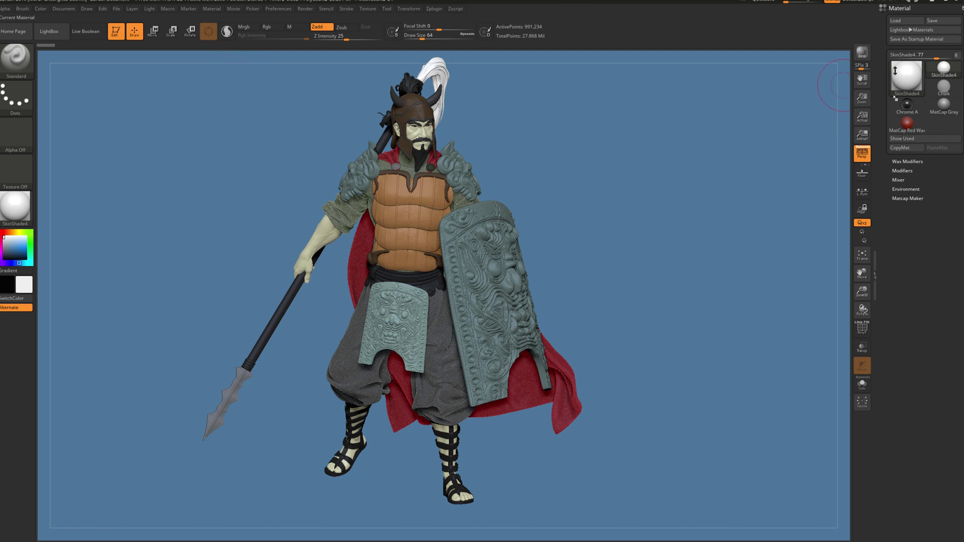
pyautogui.click(902, 171)
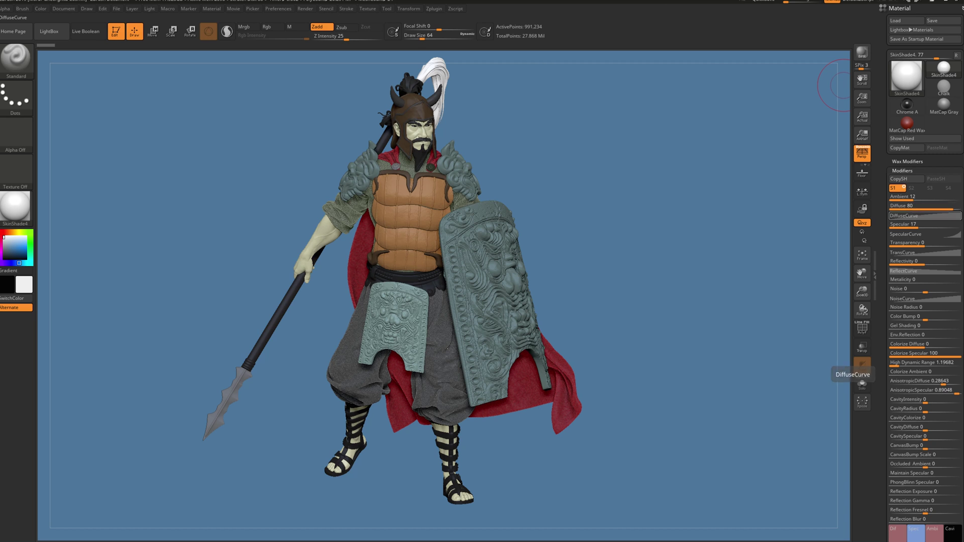
pyautogui.click(909, 216)
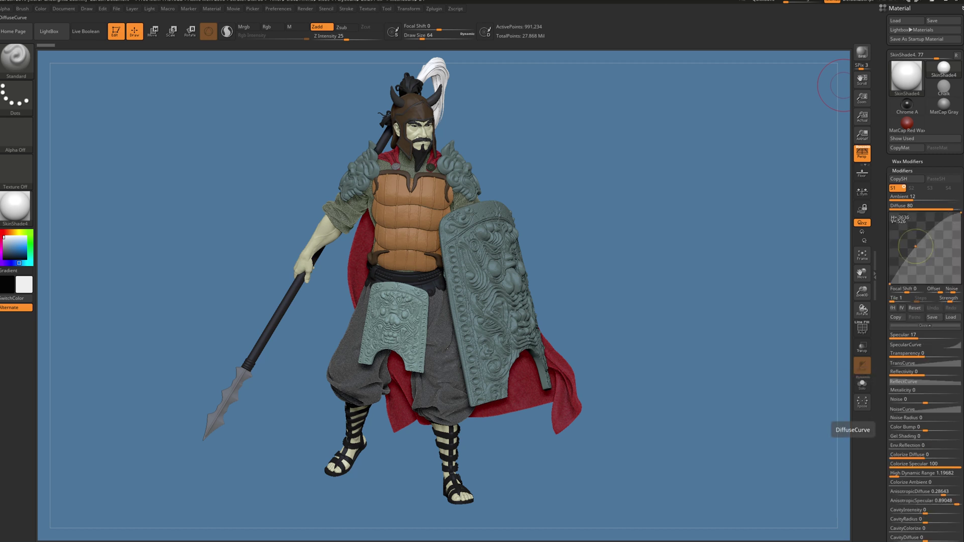
pyautogui.moveTo(916, 246); pyautogui.dragTo(918, 211)
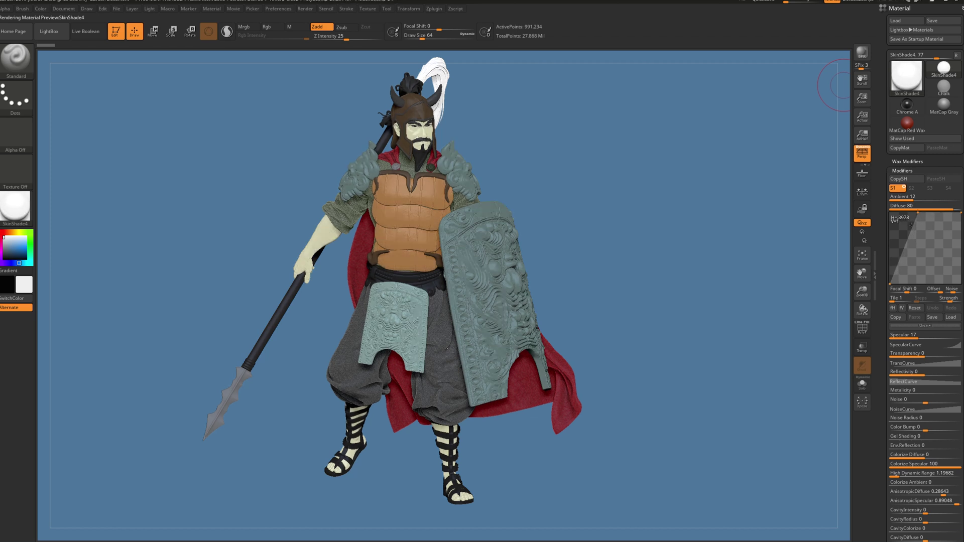
pyautogui.moveTo(915, 251); pyautogui.dragTo(916, 245)
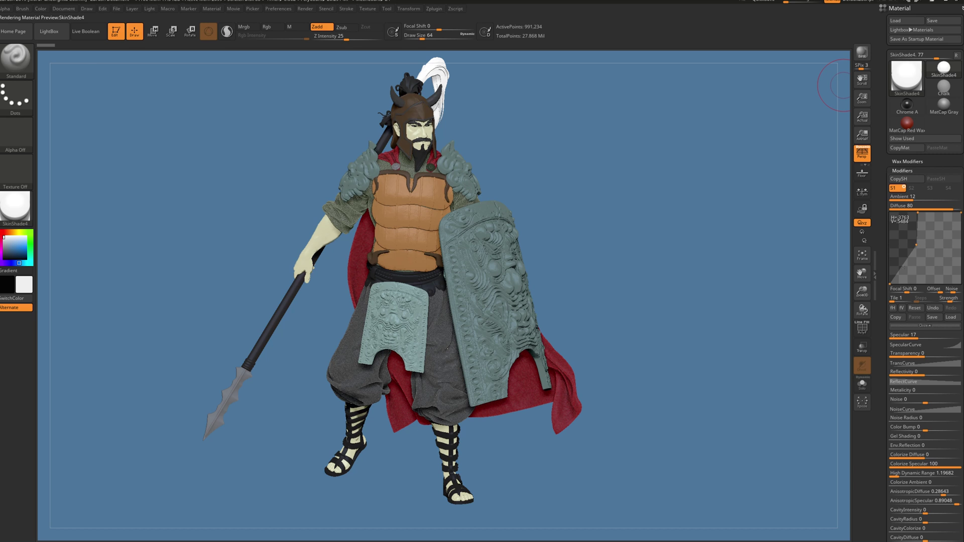
pyautogui.moveTo(890, 284); pyautogui.dragTo(888, 241)
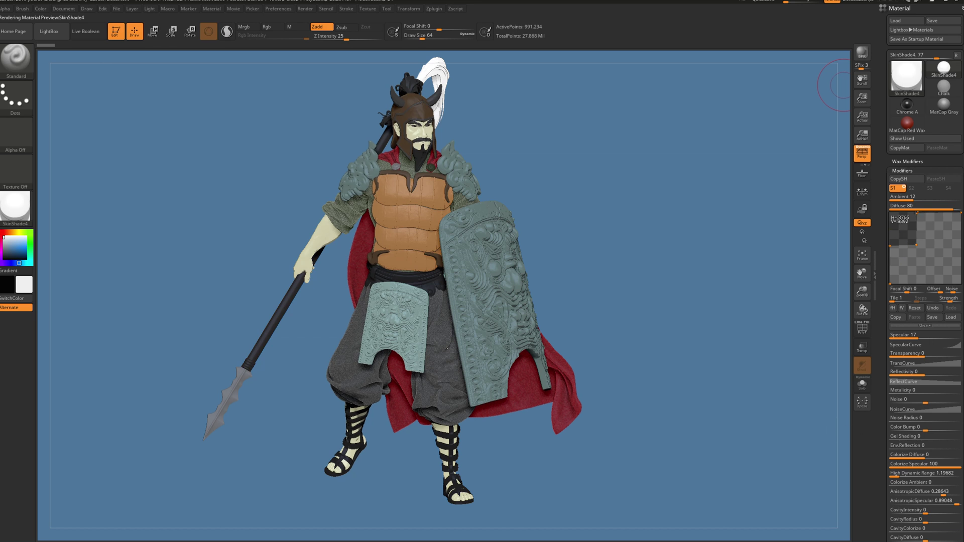
# Fine-tune the diffuse curve points into a diagonal rise and raise Ambient to 14.
pyautogui.moveTo(903, 86)
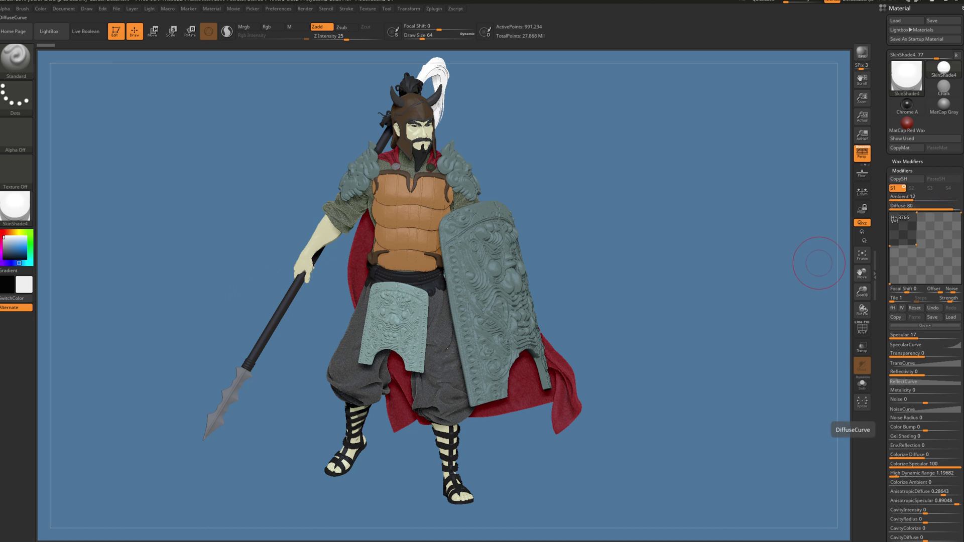
pyautogui.moveTo(917, 213); pyautogui.dragTo(927, 213)
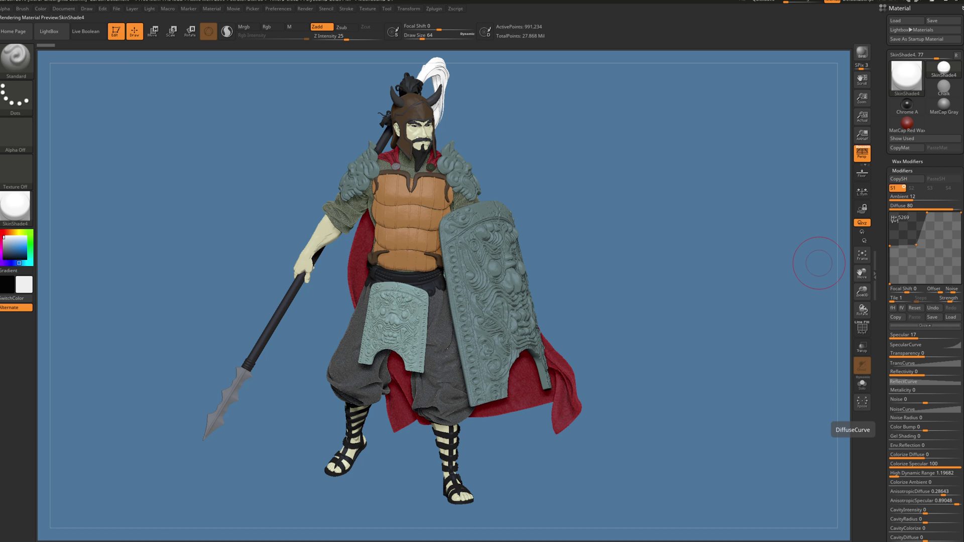
pyautogui.moveTo(917, 245); pyautogui.dragTo(921, 245)
pyautogui.moveTo(921, 245); pyautogui.dragTo(923, 244)
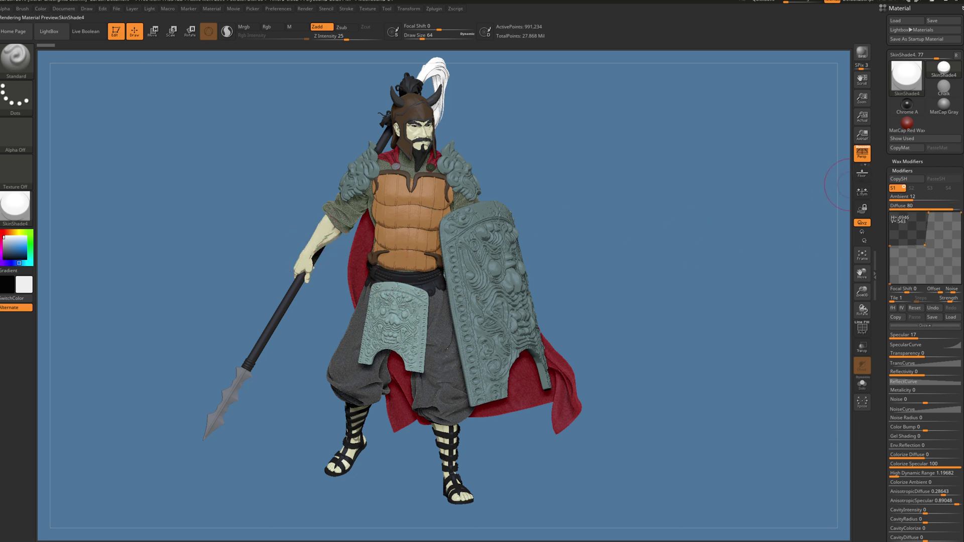
pyautogui.moveTo(914, 200); pyautogui.dragTo(952, 208)
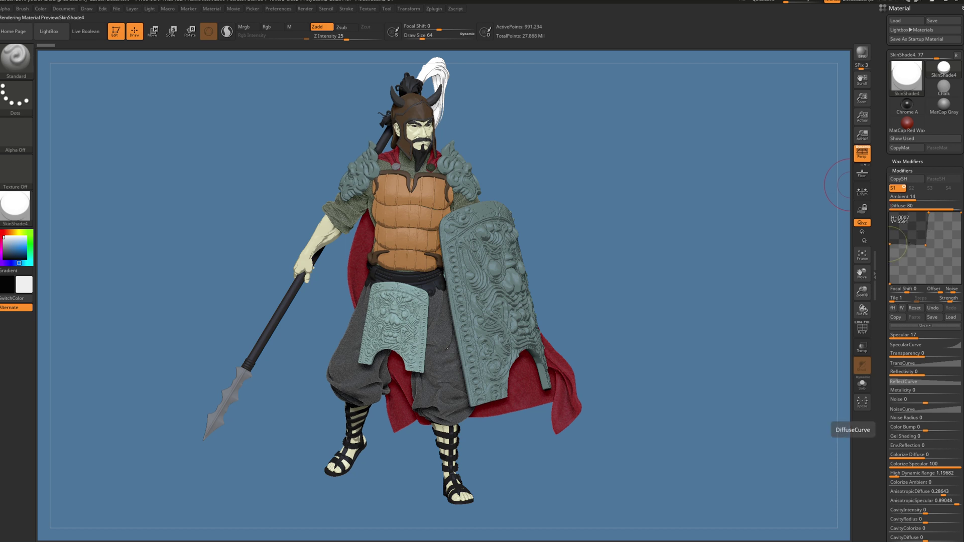
pyautogui.moveTo(925, 245)
pyautogui.mouseDown()
pyautogui.moveTo(922, 237)
pyautogui.moveTo(927, 247)
pyautogui.mouseUp()
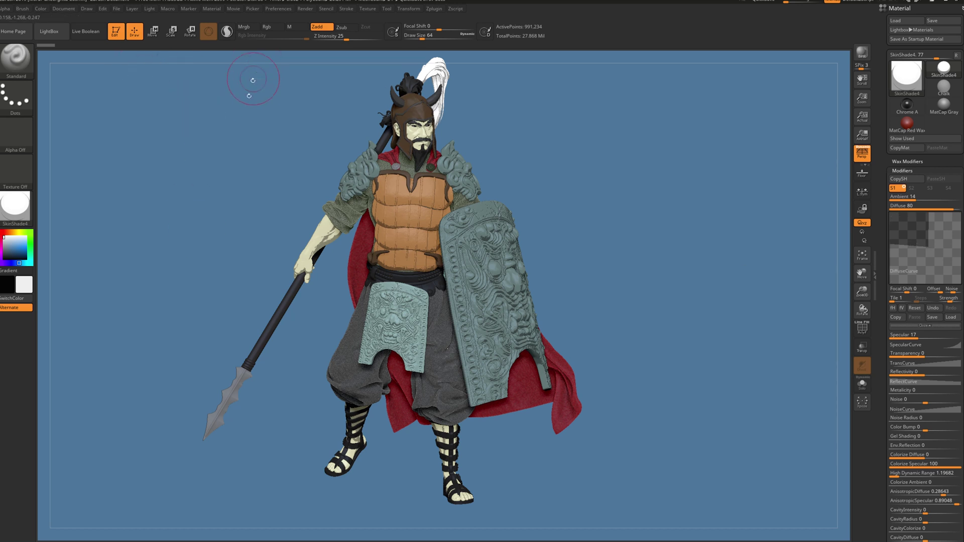
pyautogui.scroll(-5, 823, 184)
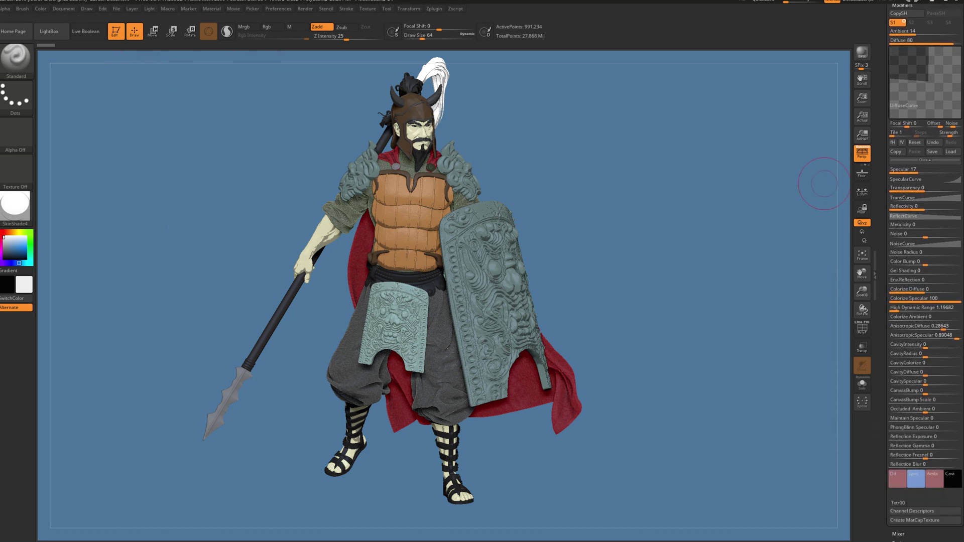
# Set the SkinShade4 Mixer Outline to 0.23076 and Depth to 4.5472.
pyautogui.scroll(5, 823, 183)
pyautogui.click(912, 170)
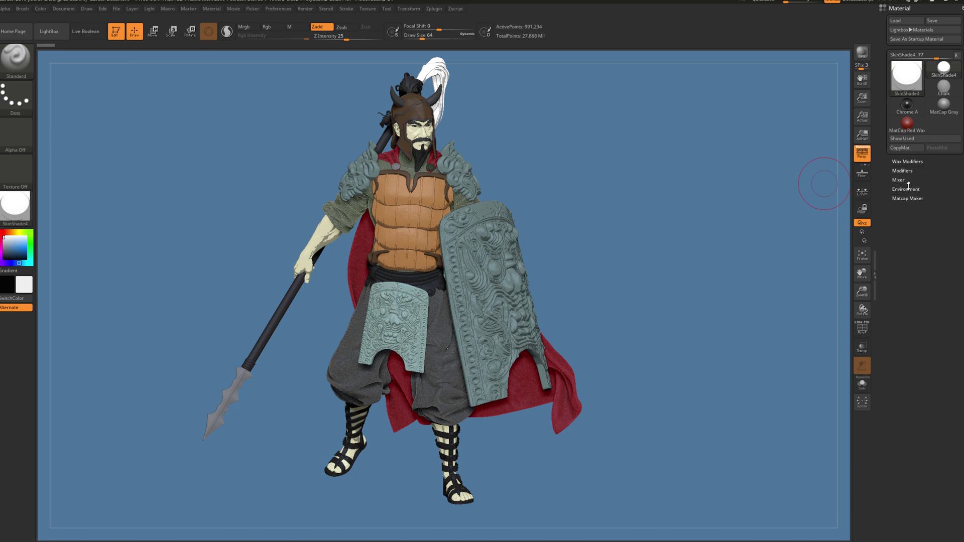
pyautogui.click(901, 180)
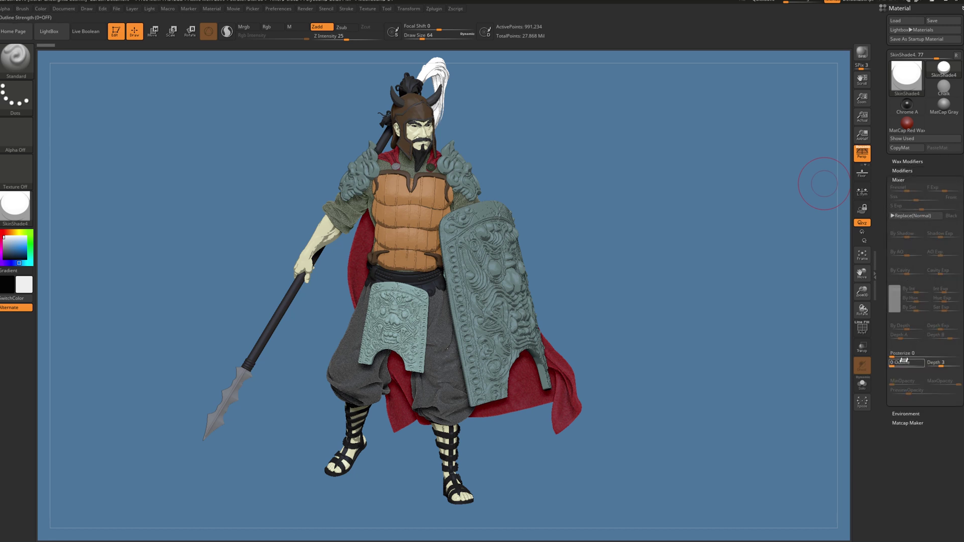
pyautogui.moveTo(893, 363); pyautogui.dragTo(898, 365)
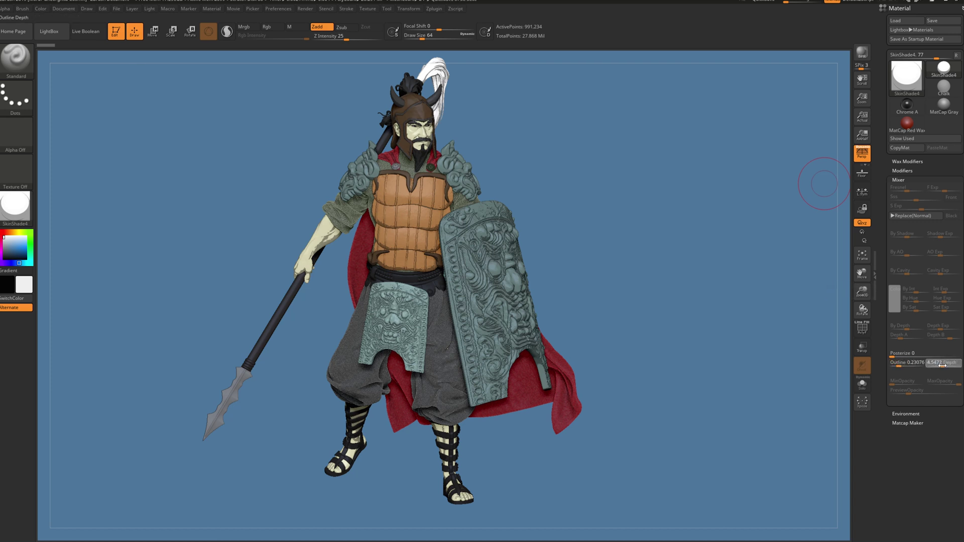
pyautogui.moveTo(936, 365); pyautogui.dragTo(942, 365)
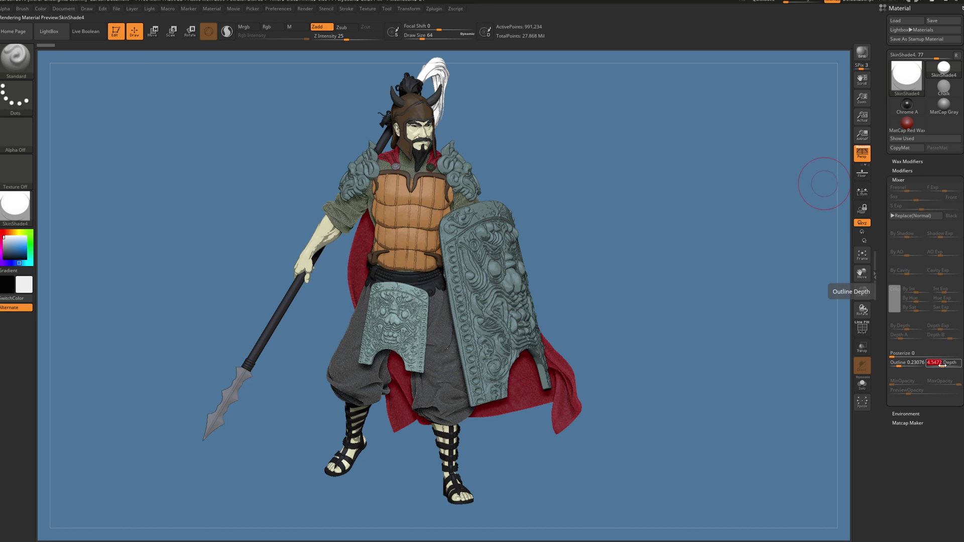
# Reposition the scene light and show the Render palette's BPR Shadow settings.
pyautogui.click(150, 10)
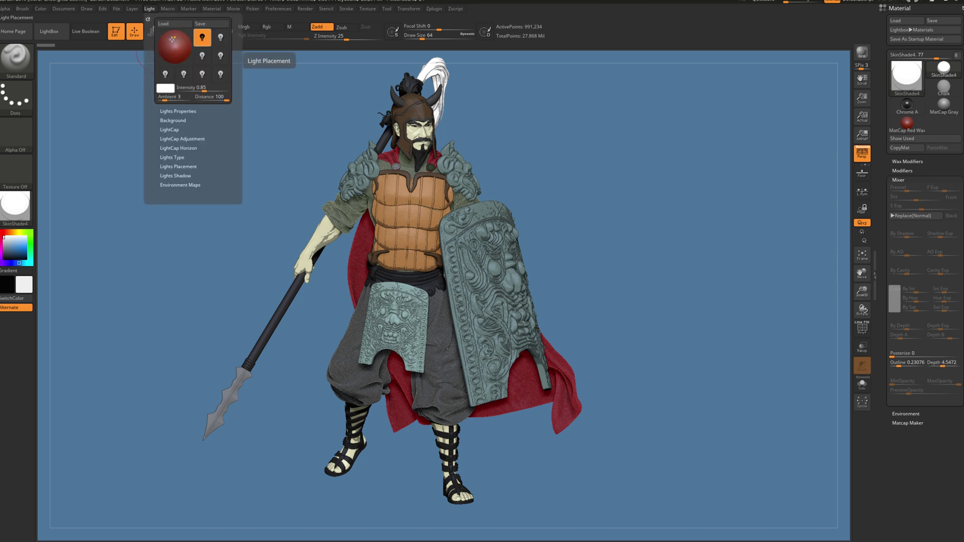
pyautogui.click(172, 39)
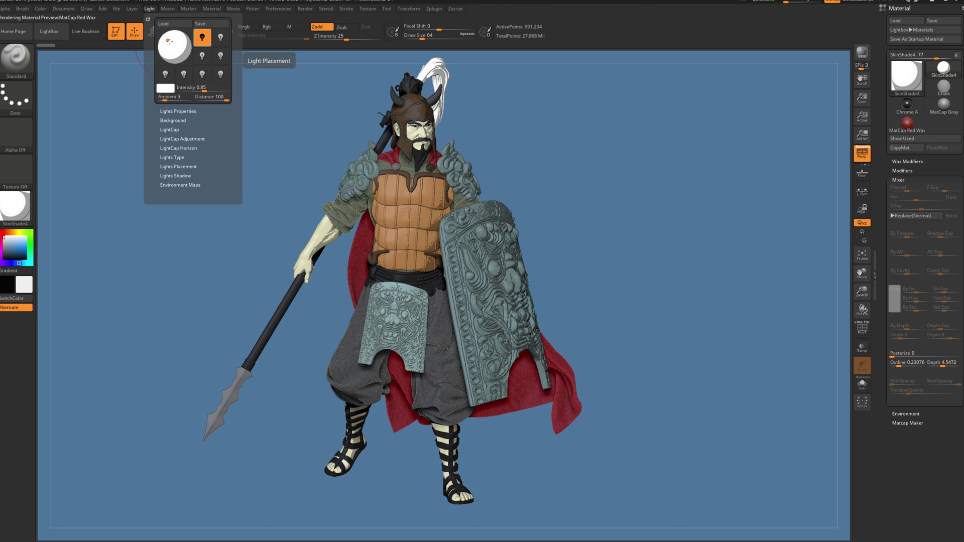
pyautogui.click(304, 9)
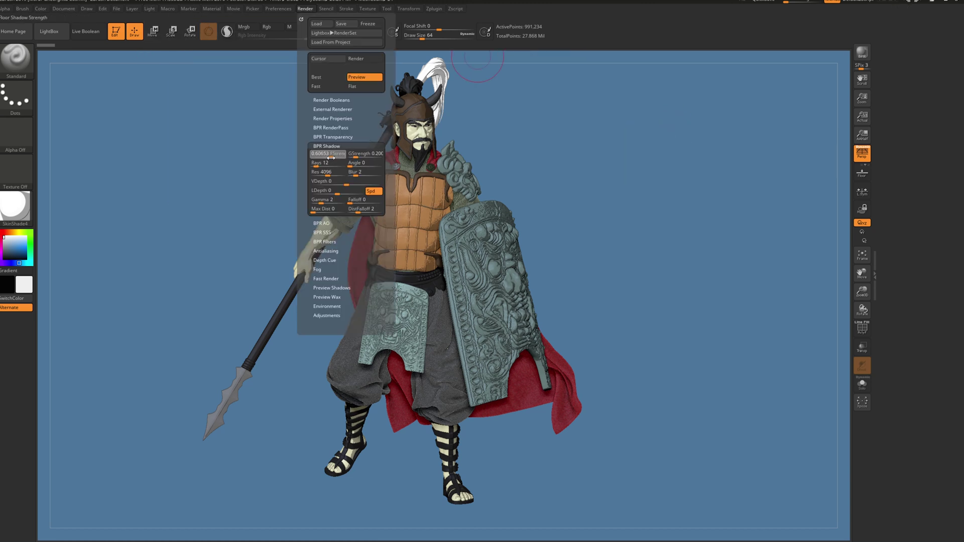
# Enable Flat Shadow in Render Properties and run a BPR render.
pyautogui.click(330, 157)
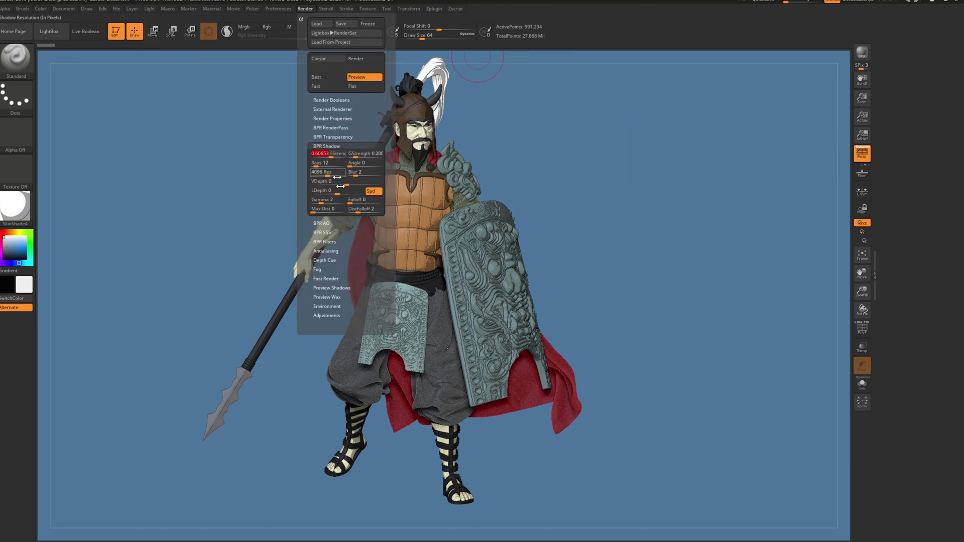
pyautogui.click(327, 119)
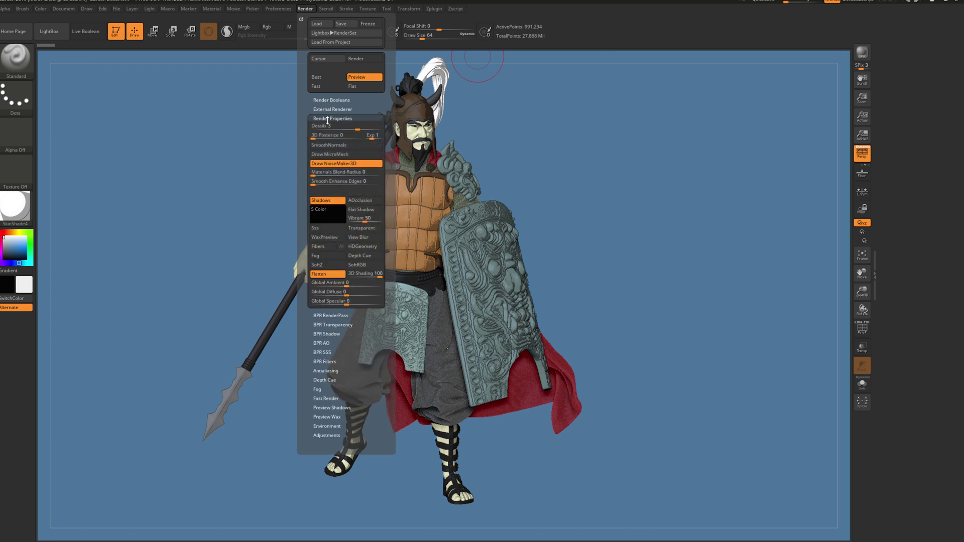
pyautogui.click(360, 210)
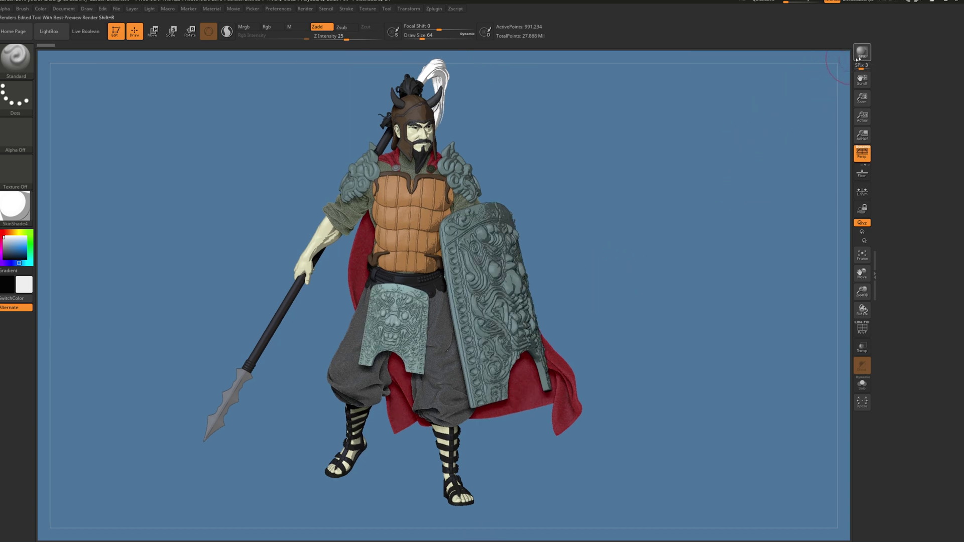
pyautogui.click(857, 58)
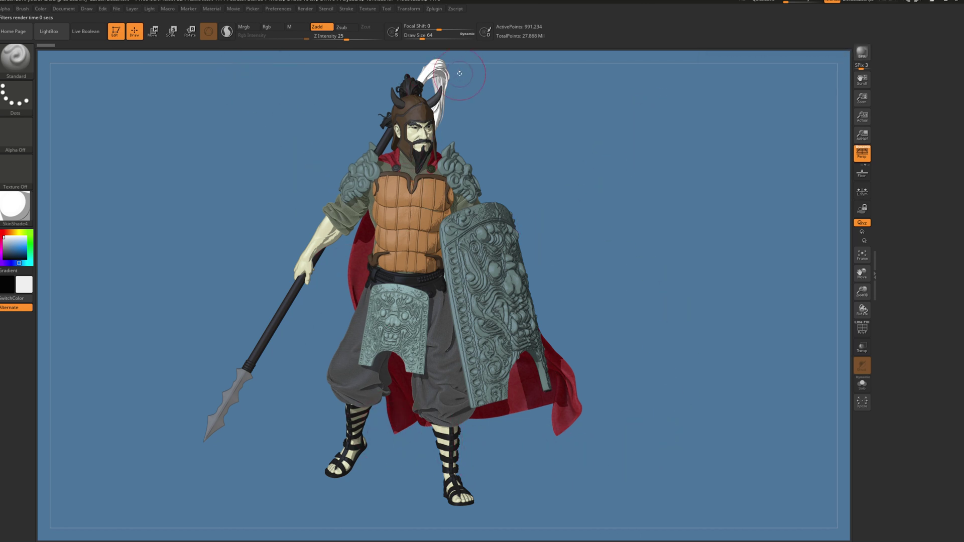
# Raise BPR Shadow GStrength to about 0.33, re-render, and turn on the Floor.
pyautogui.click(305, 9)
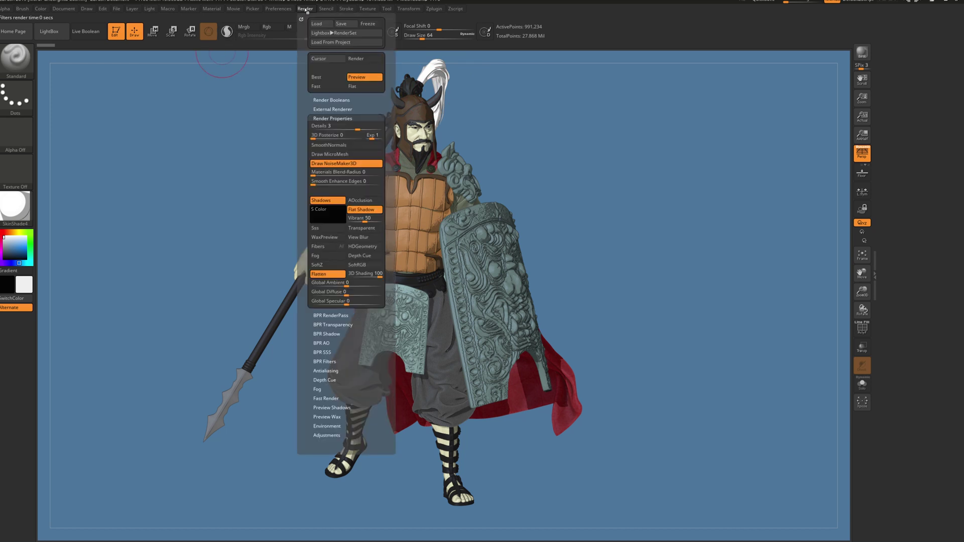
pyautogui.click(323, 118)
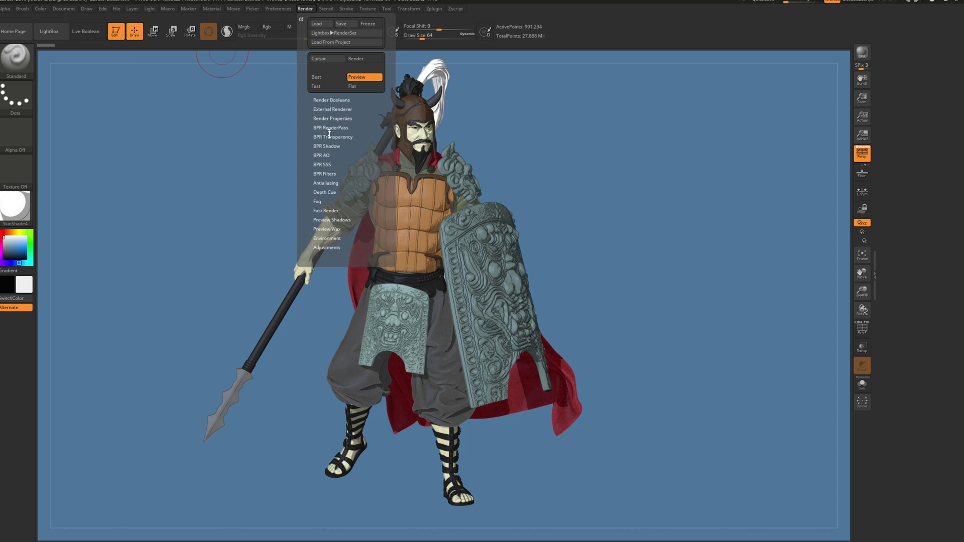
pyautogui.click(327, 146)
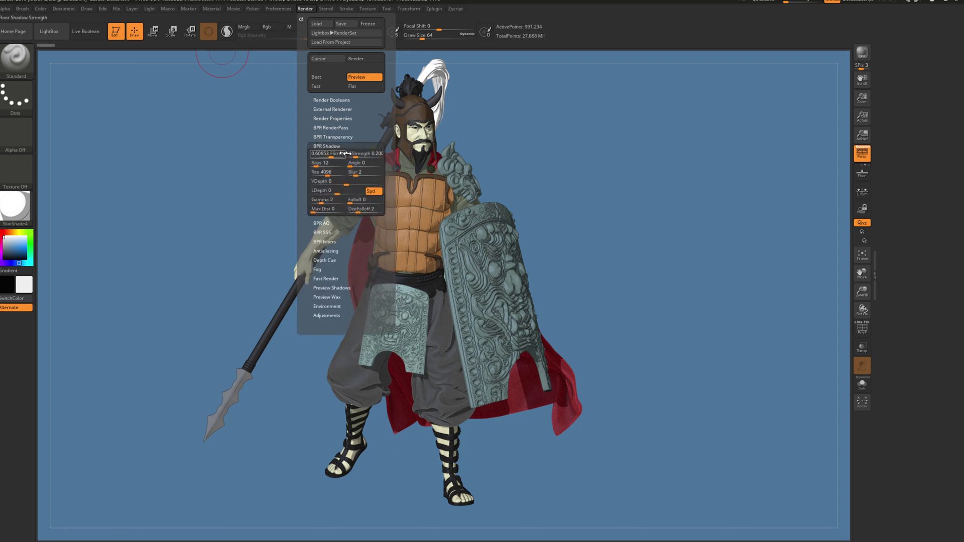
pyautogui.moveTo(352, 154); pyautogui.dragTo(359, 156)
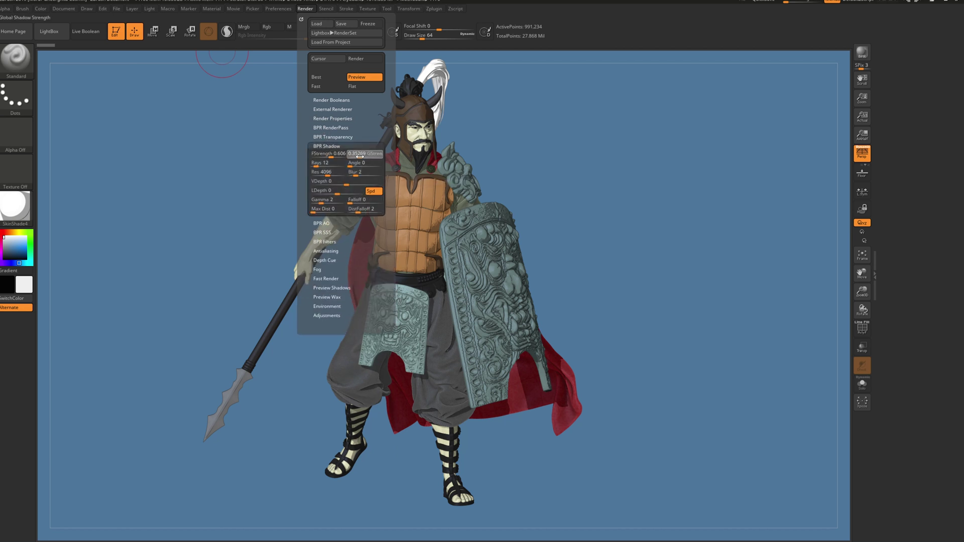
pyautogui.click(862, 52)
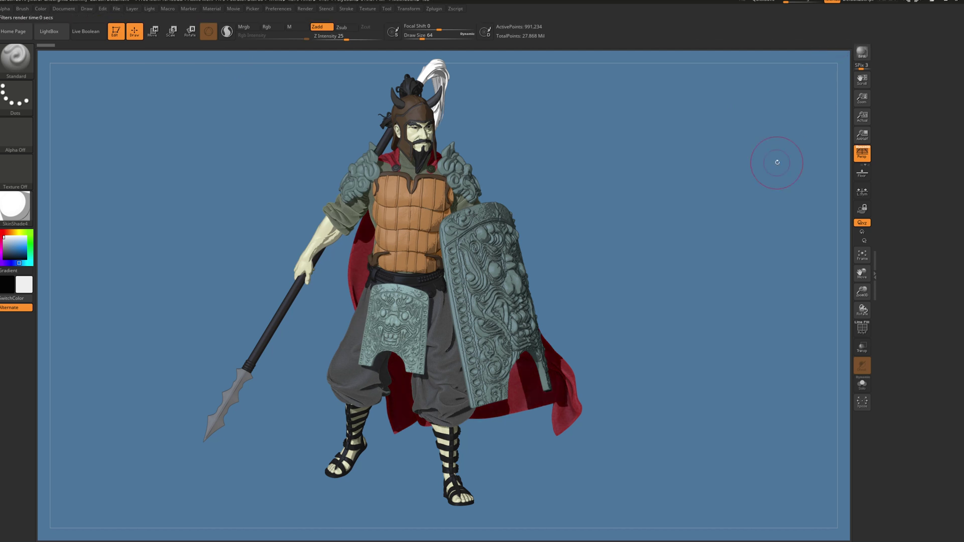
pyautogui.click(861, 173)
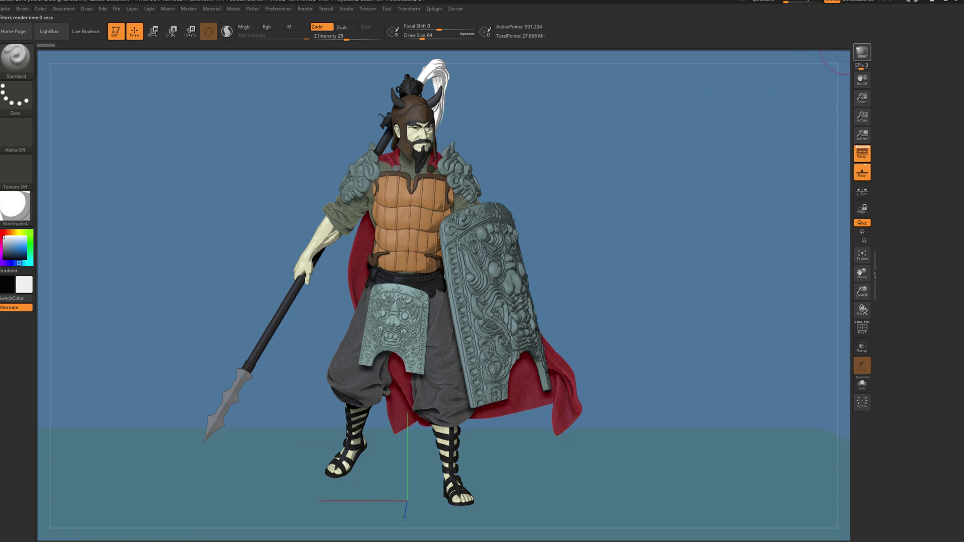
# BPR-render the floor shadow, dock the Render palette on the right, and close the left tray.
pyautogui.click(862, 52)
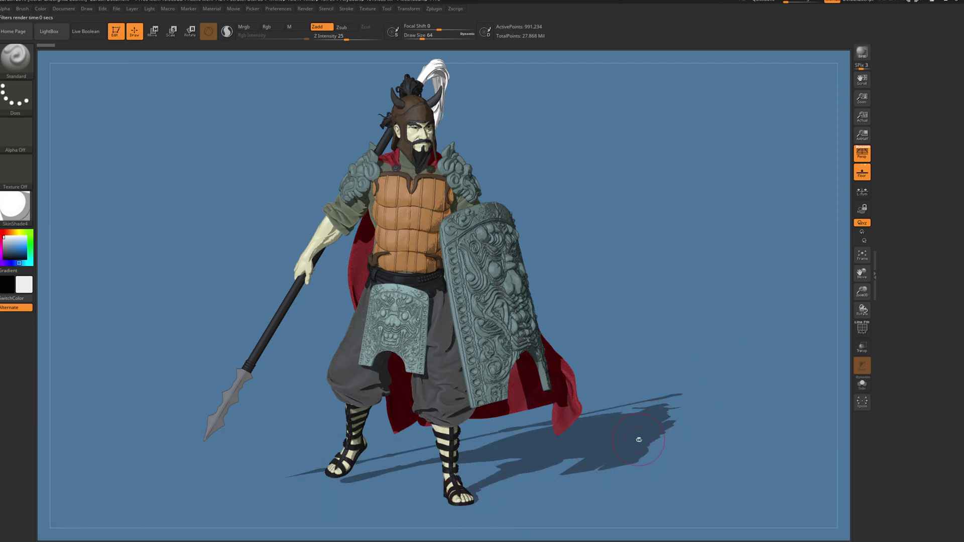
pyautogui.click(304, 9)
pyautogui.click(300, 19)
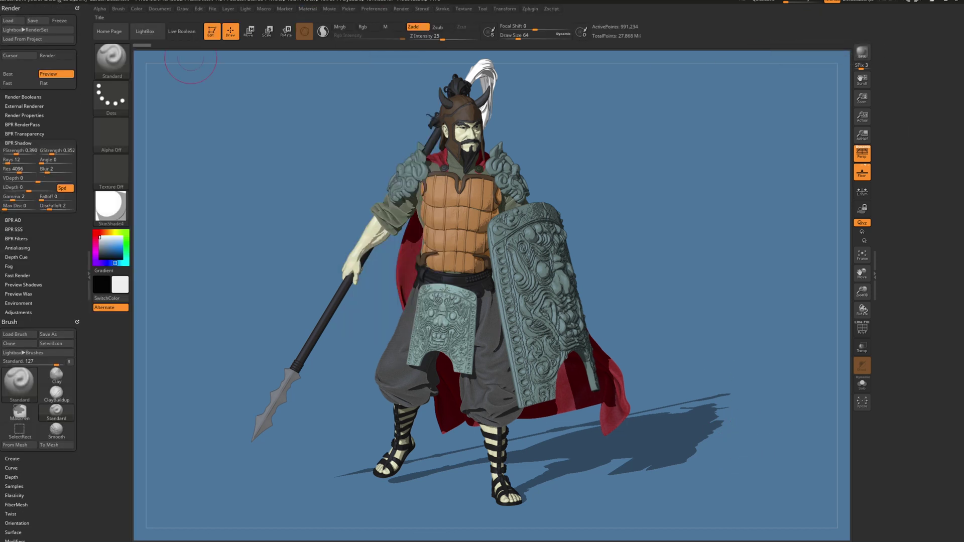
pyautogui.moveTo(79, 6)
pyautogui.mouseDown()
pyautogui.moveTo(700, 95)
pyautogui.moveTo(904, 30)
pyautogui.moveTo(958, 26)
pyautogui.mouseUp()
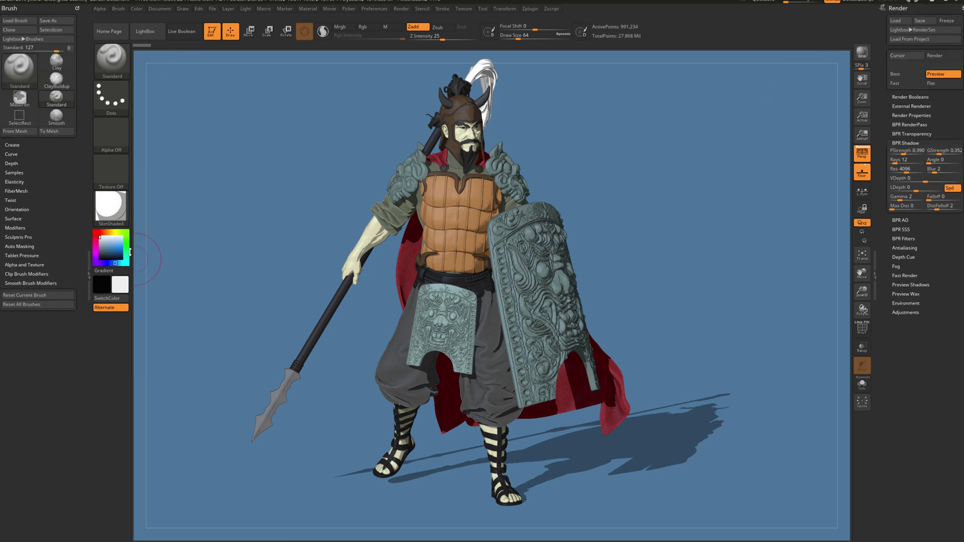
pyautogui.click(83, 272)
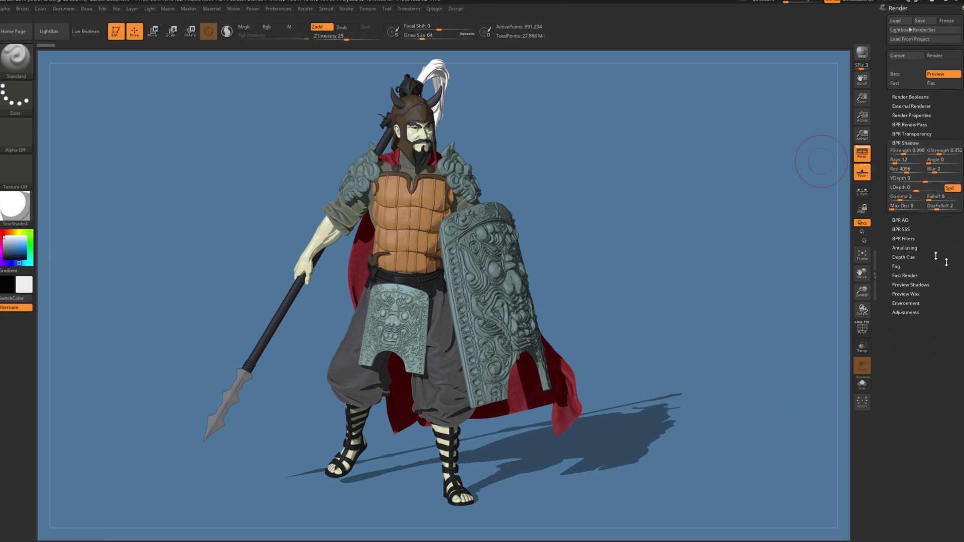
pyautogui.click(903, 238)
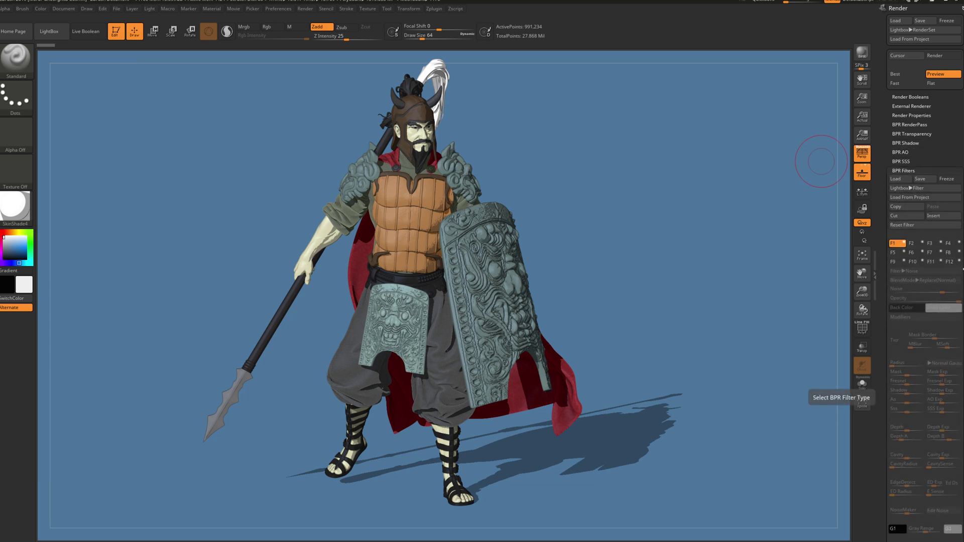
# Turn on BPR filter slot F1, applying a Noise grain, and show the Filter Type list.
pyautogui.scroll(-1, 896, 241)
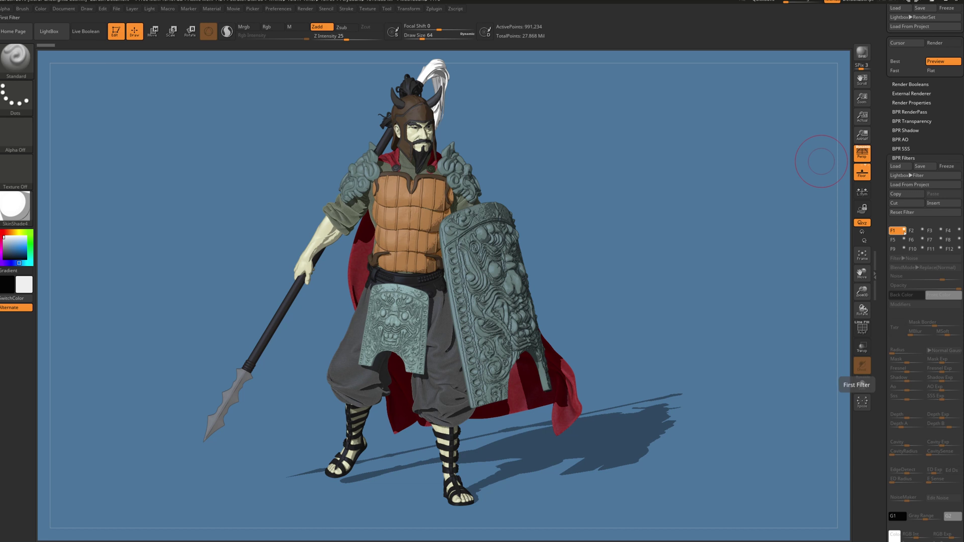
pyautogui.click(904, 231)
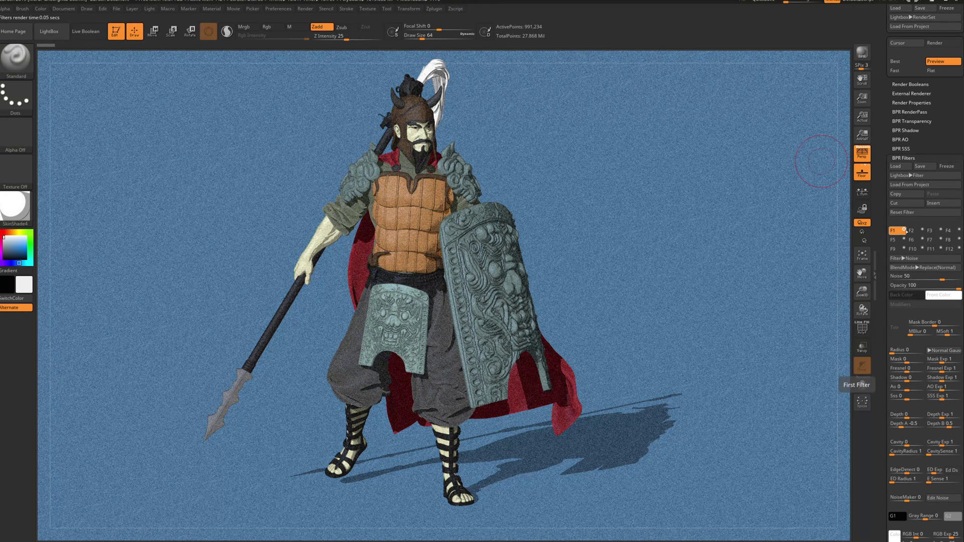
pyautogui.scroll(-2, 911, 234)
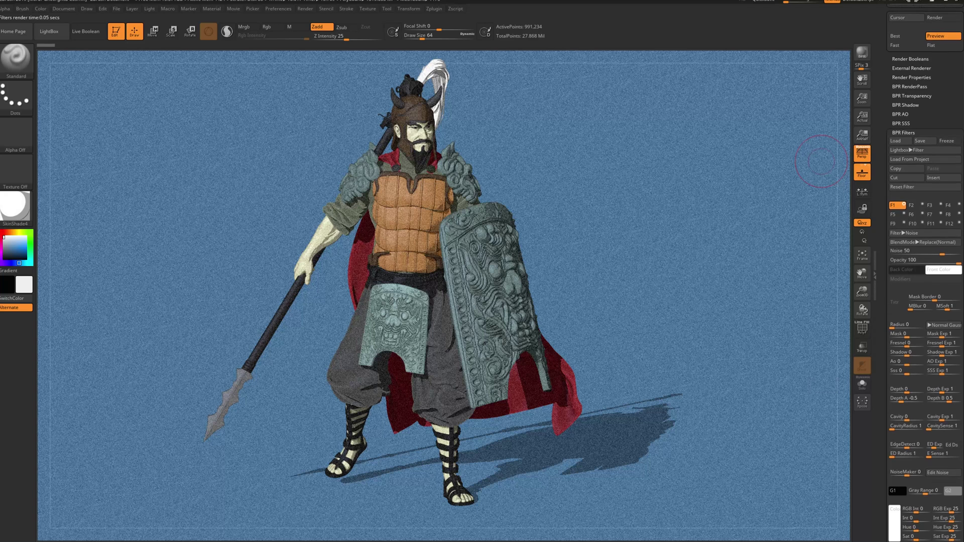
pyautogui.click(915, 233)
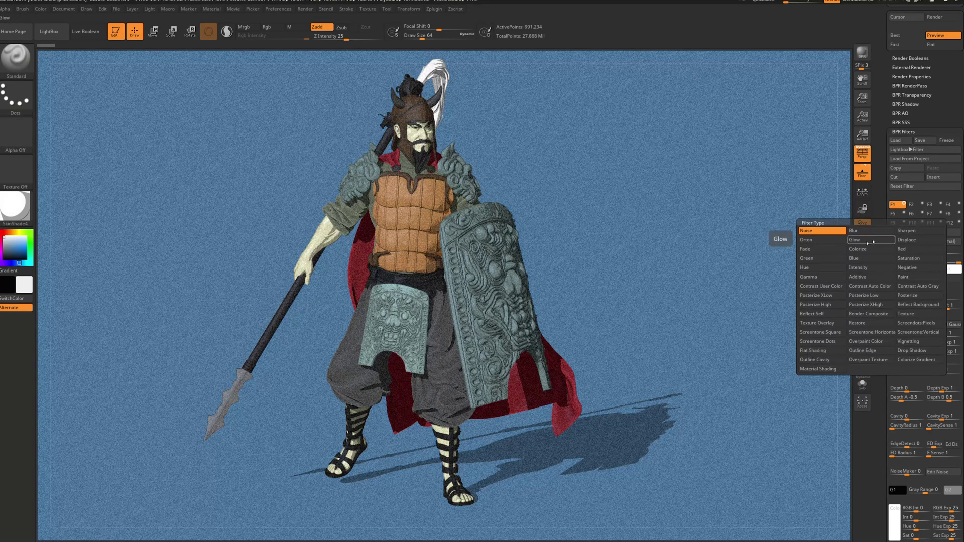
# Make filter 1 Outline Edge with back color green (28,191,67) and front color 92,39,39.
pyautogui.click(862, 352)
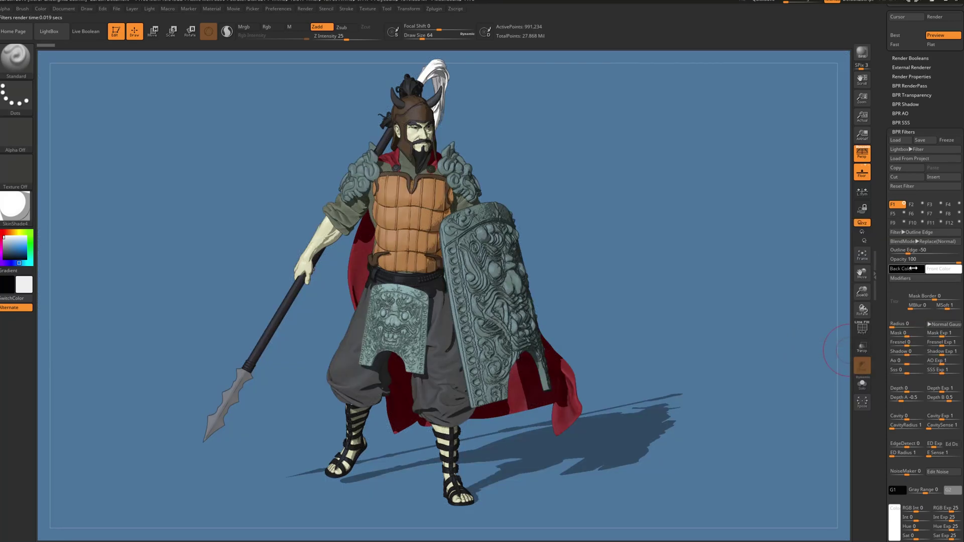
pyautogui.click(911, 269)
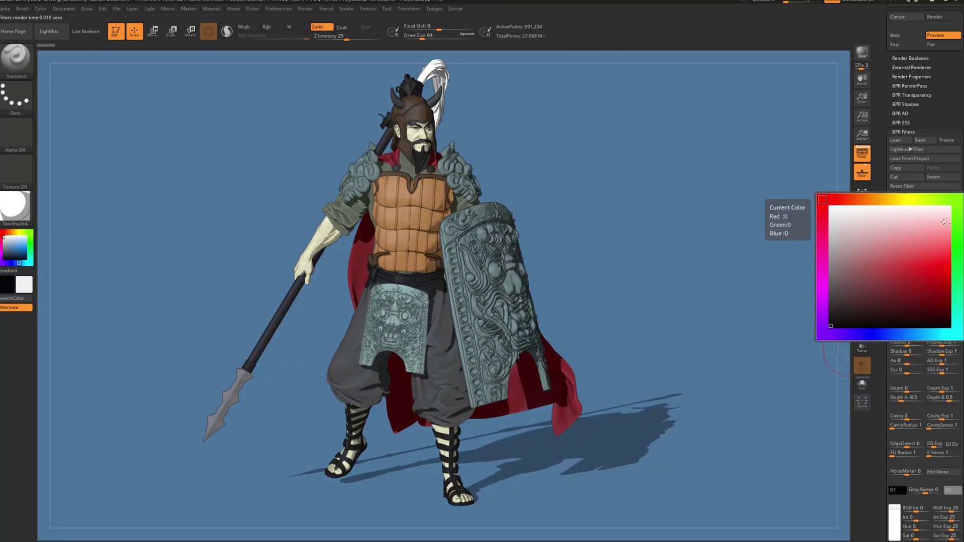
pyautogui.moveTo(957, 262); pyautogui.dragTo(910, 256)
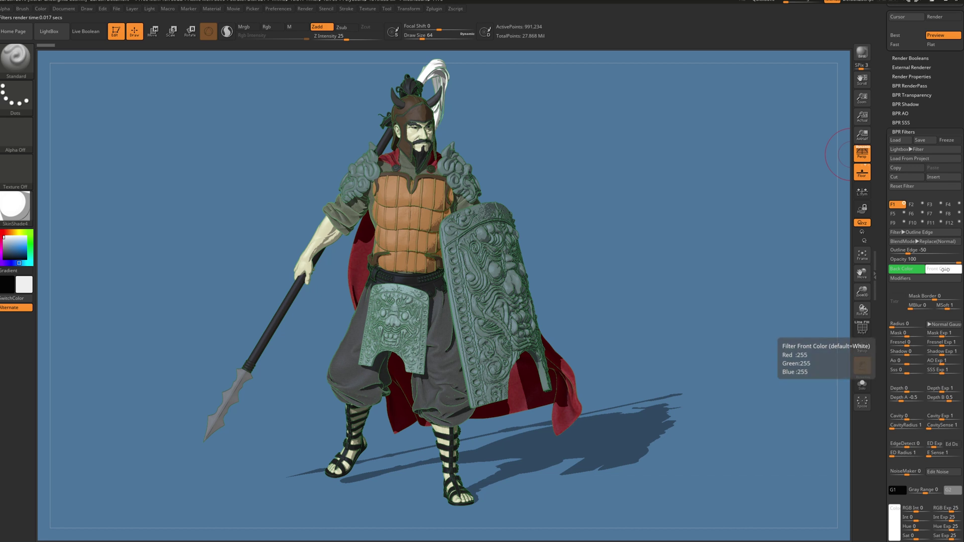
pyautogui.moveTo(945, 270); pyautogui.dragTo(849, 227)
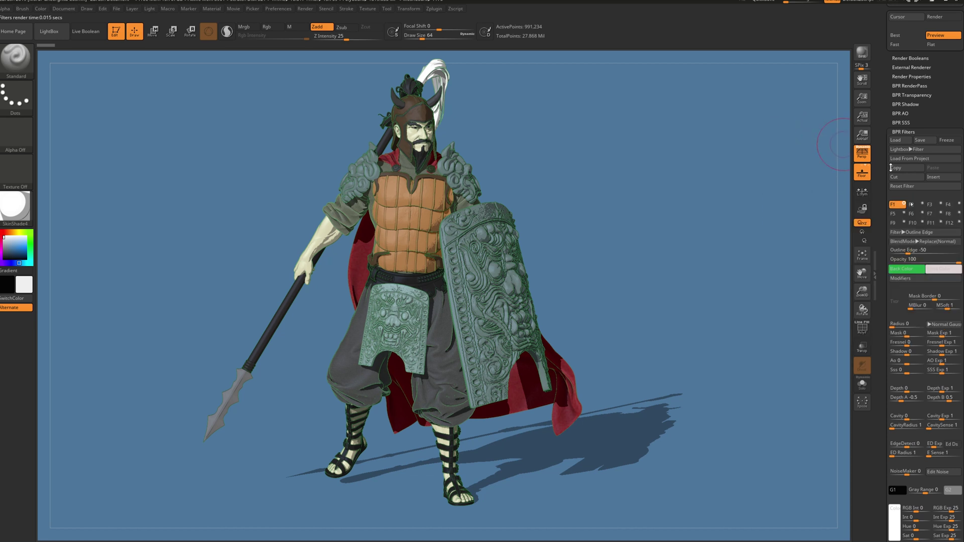
pyautogui.scroll(-1, 924, 251)
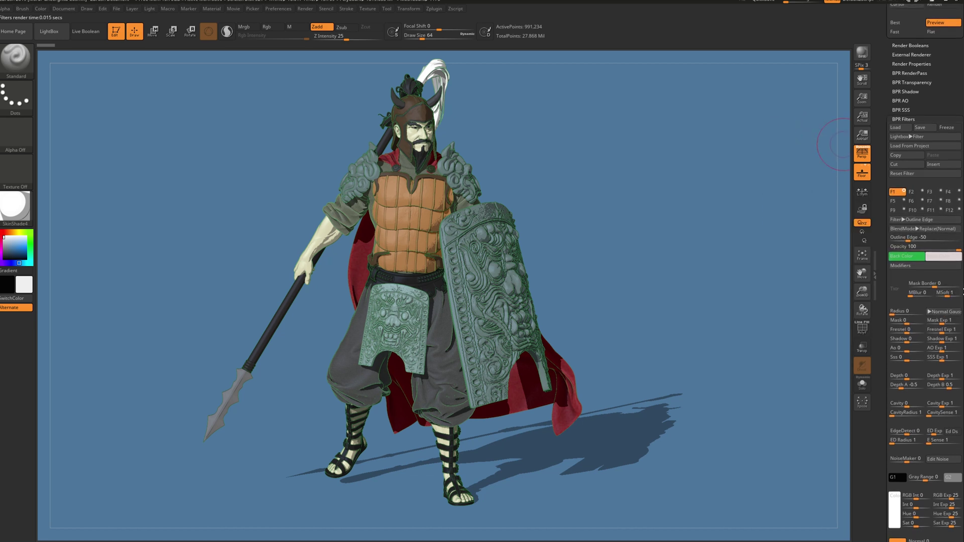
pyautogui.click(936, 233)
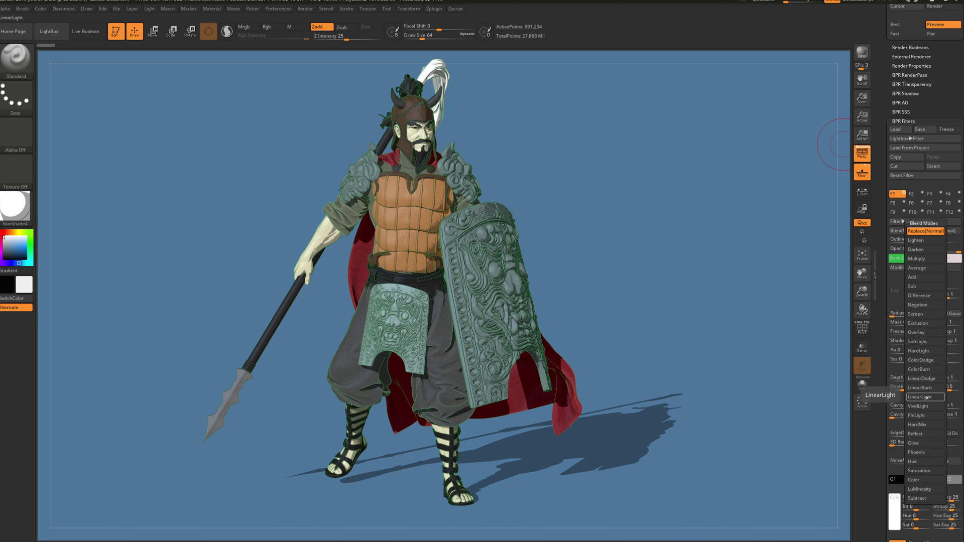
# Set the Outline Edge filter's blend mode to SoftLight, trying Overlay first.
pyautogui.click(923, 335)
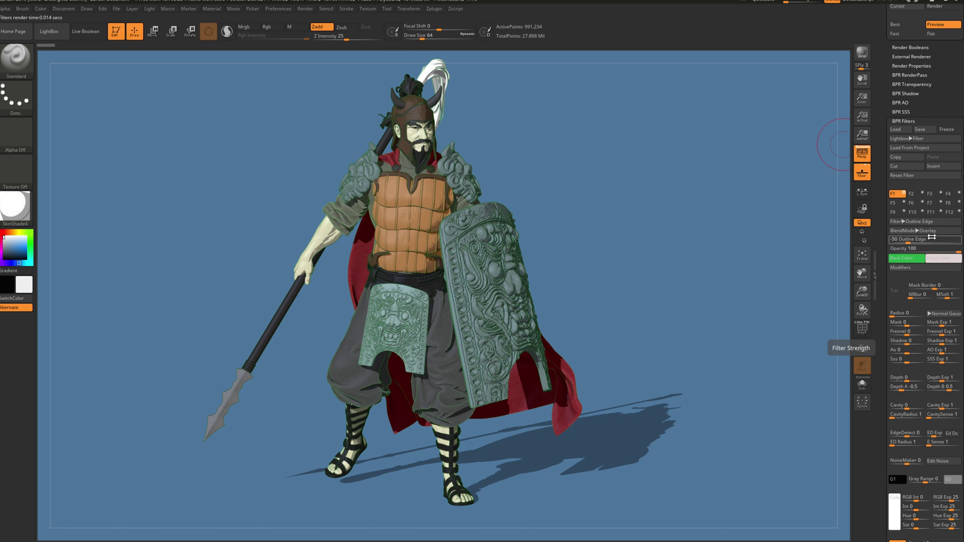
pyautogui.click(928, 231)
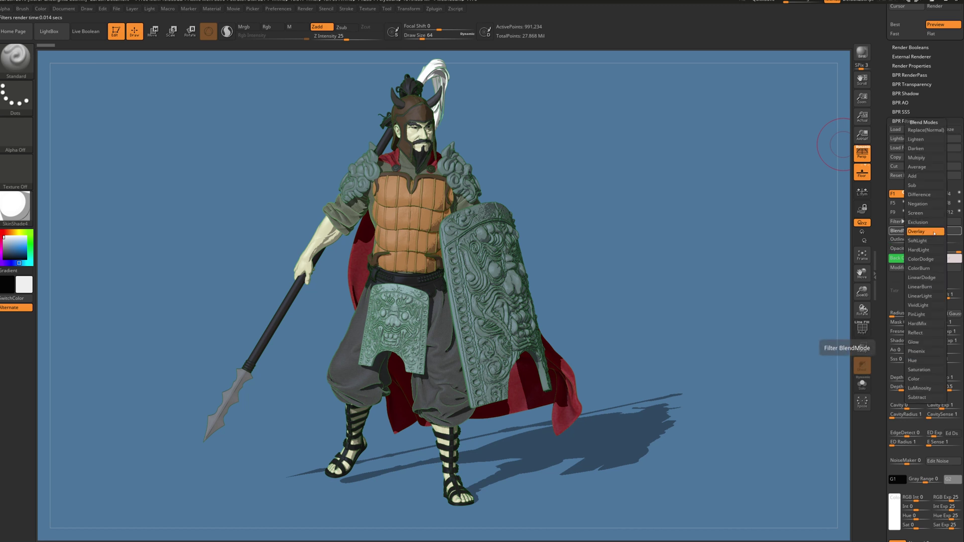
pyautogui.click(922, 242)
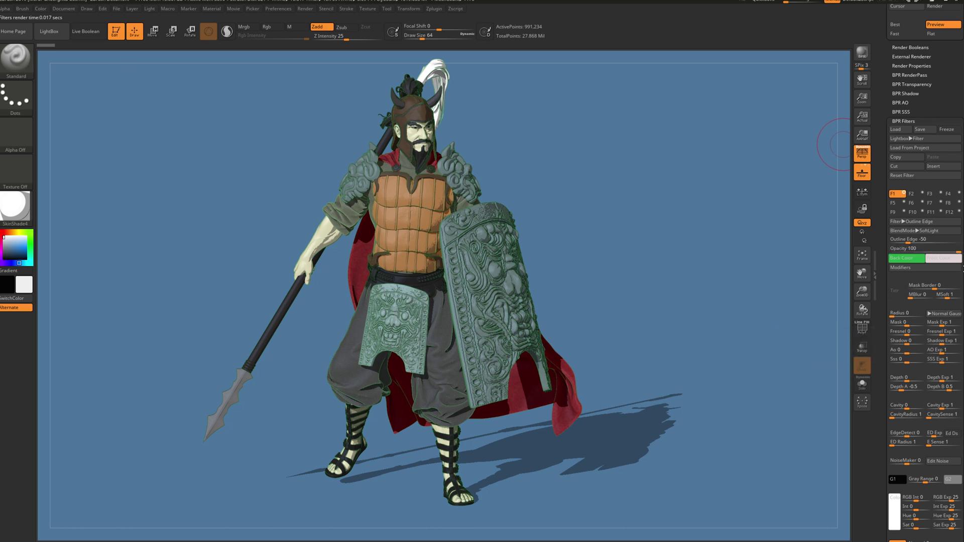
# Raise the Outline Edge strength from -50 to about 50.
pyautogui.click(894, 240)
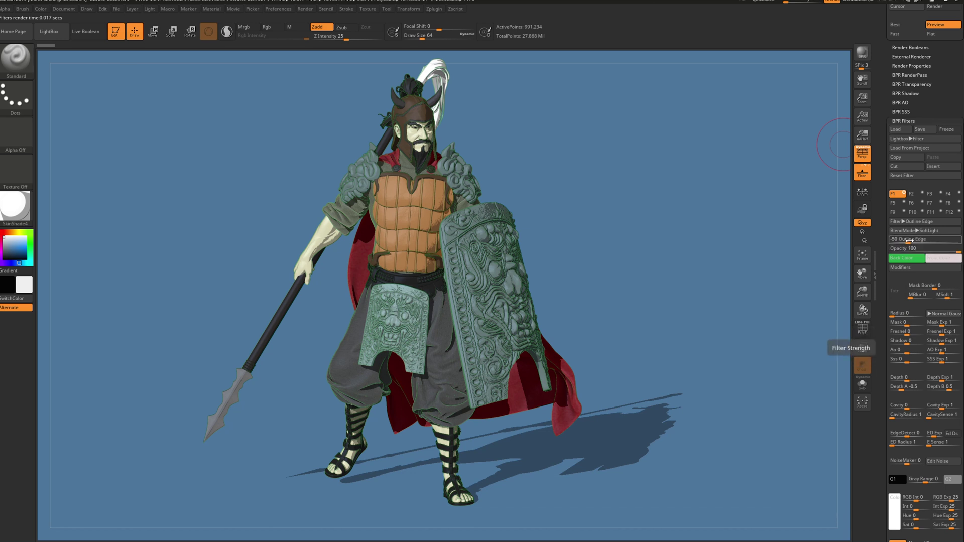
pyautogui.moveTo(897, 241); pyautogui.dragTo(946, 243)
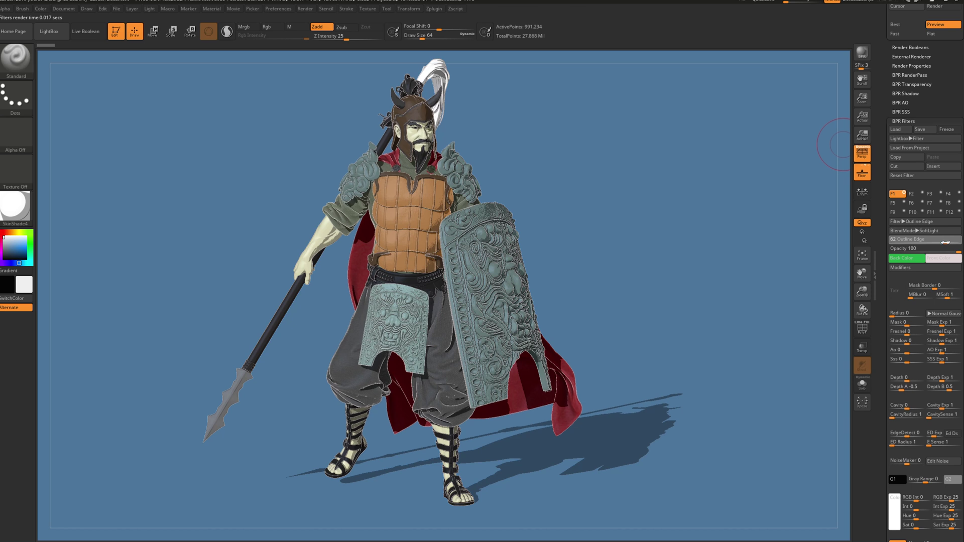
pyautogui.click(943, 243)
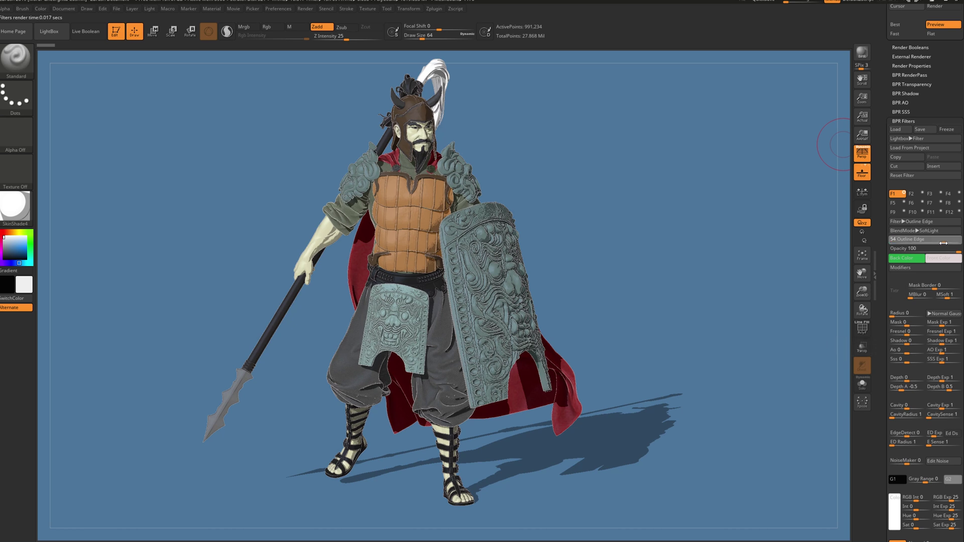
pyautogui.moveTo(939, 244); pyautogui.dragTo(941, 243)
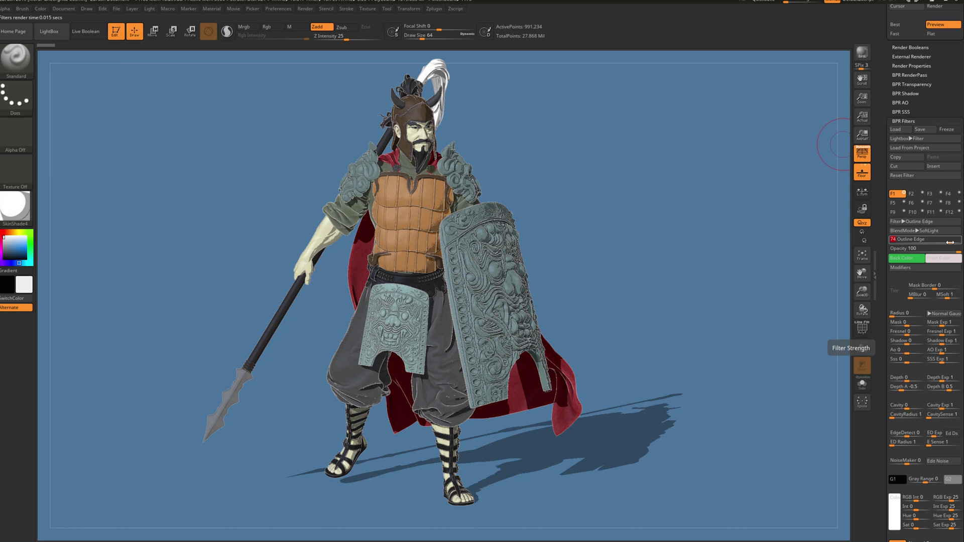
pyautogui.moveTo(950, 243); pyautogui.dragTo(944, 243)
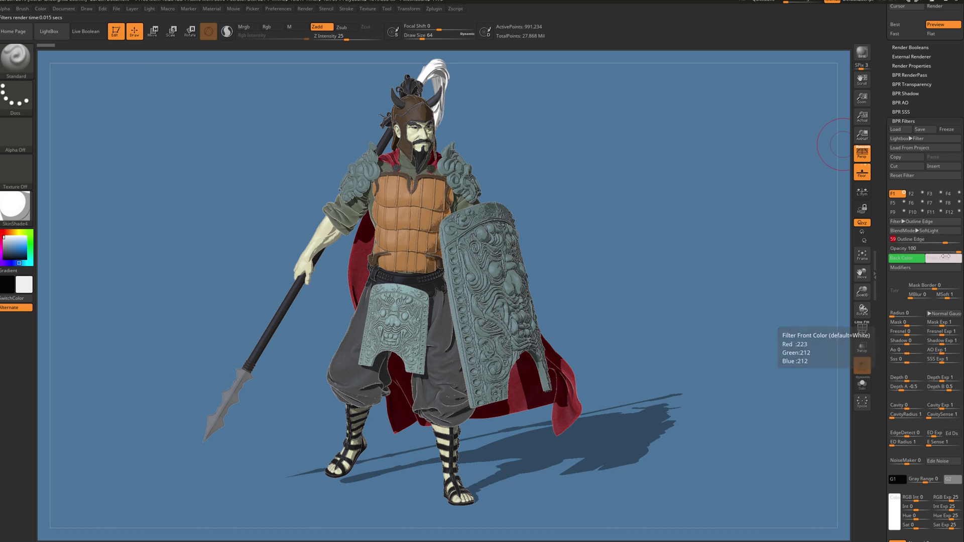
pyautogui.click(957, 262)
# Pick the Outline Edge front colour and nudge its strength slightly higher.
pyautogui.click(950, 262)
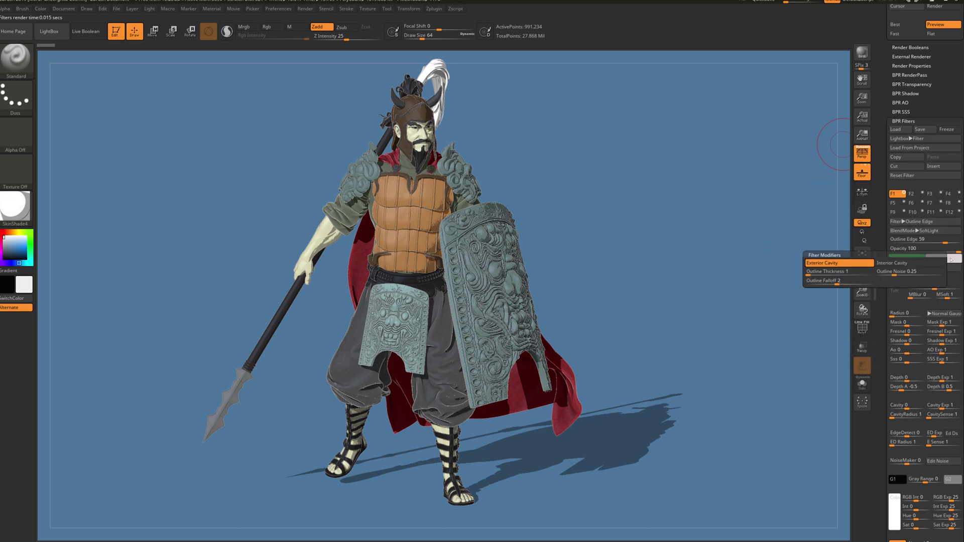
pyautogui.moveTo(956, 257); pyautogui.dragTo(877, 279)
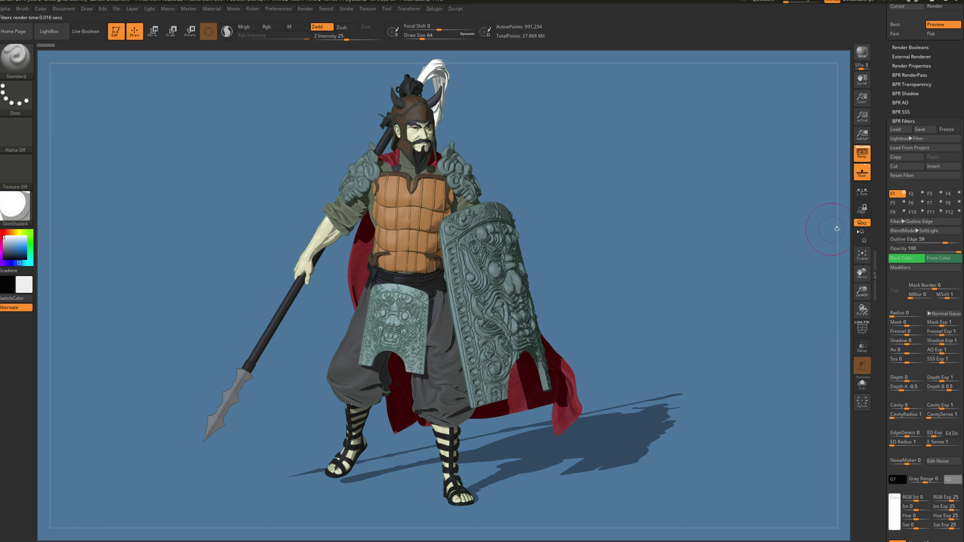
pyautogui.moveTo(944, 242); pyautogui.dragTo(954, 242)
# Turn on filter slot F2 as a Texture Overlay and start importing a custom texture.
pyautogui.click(912, 195)
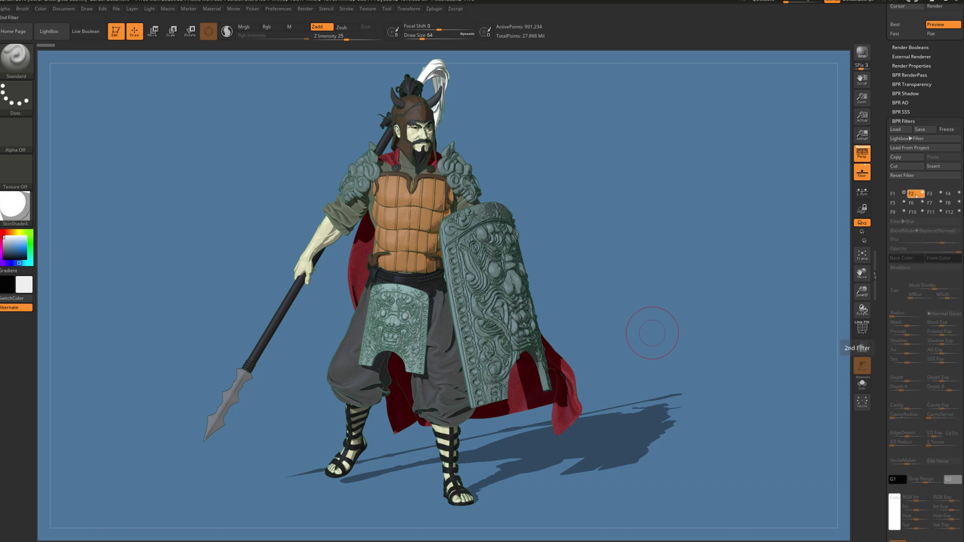
pyautogui.click(923, 194)
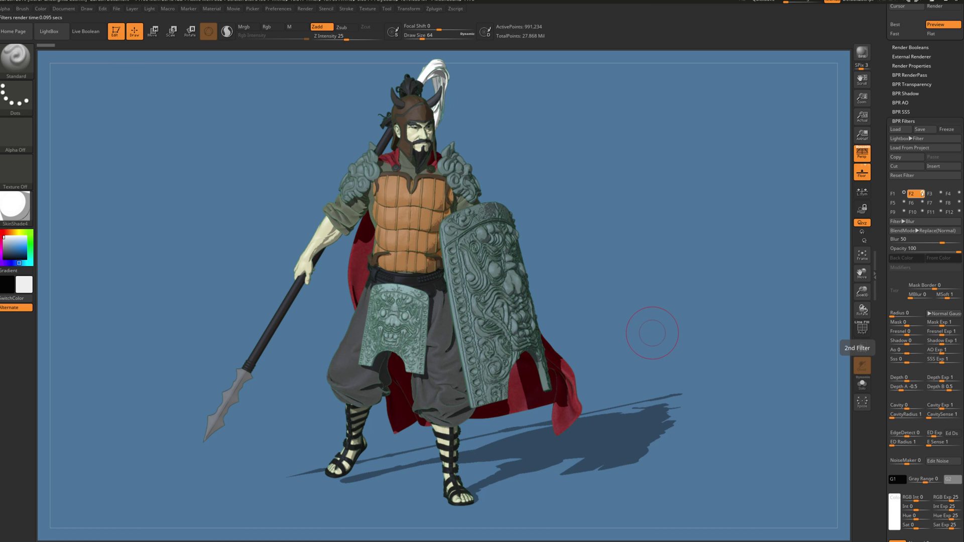
pyautogui.click(899, 222)
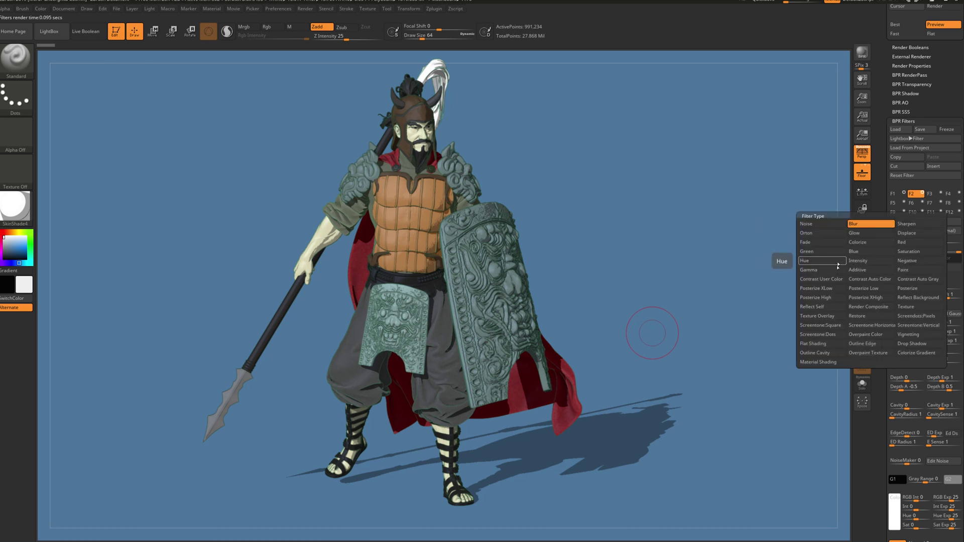
pyautogui.click(822, 316)
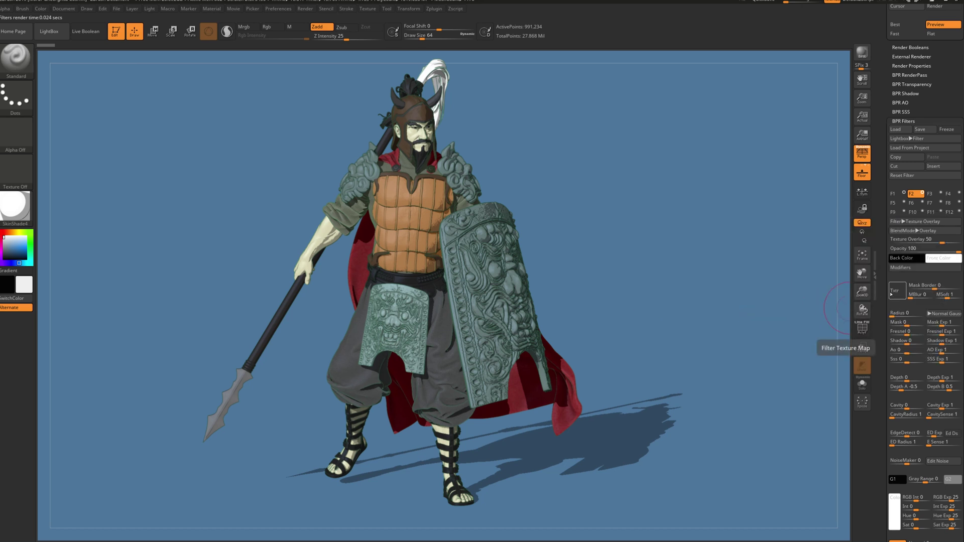
pyautogui.click(894, 292)
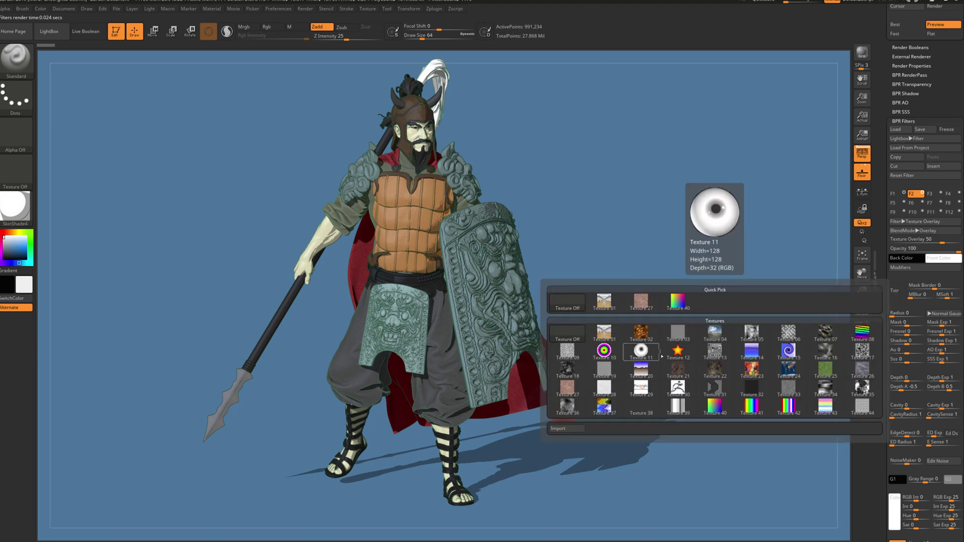
pyautogui.click(557, 429)
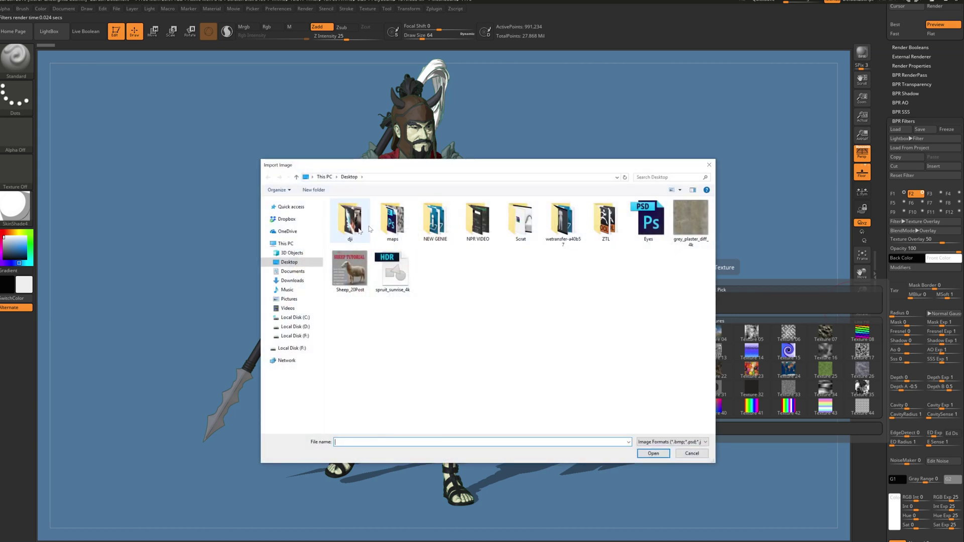
# Load grey_plaster_diff_4k as the overlay texture, blend it by Overlay, and lower opacity to 63.
pyautogui.click(674, 230)
pyautogui.click(647, 454)
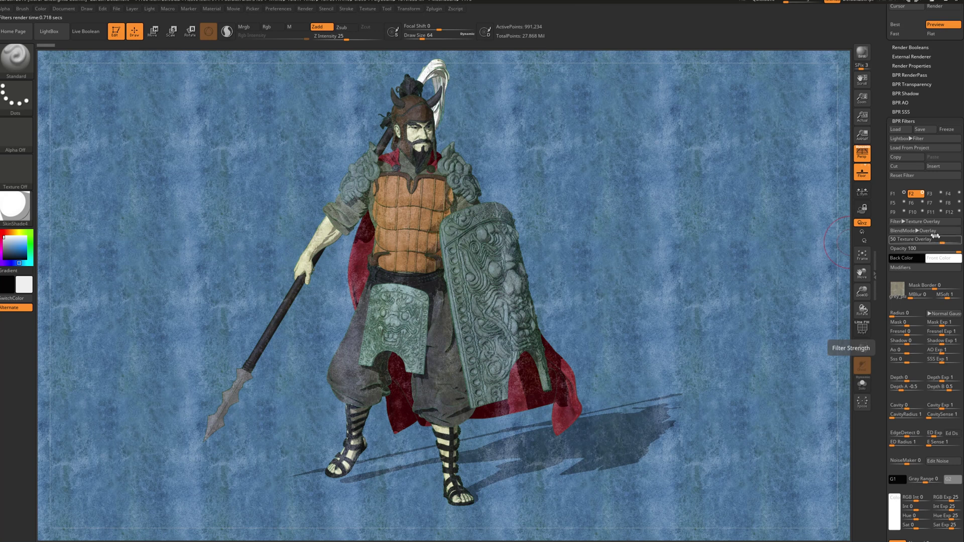
pyautogui.click(932, 232)
pyautogui.click(918, 212)
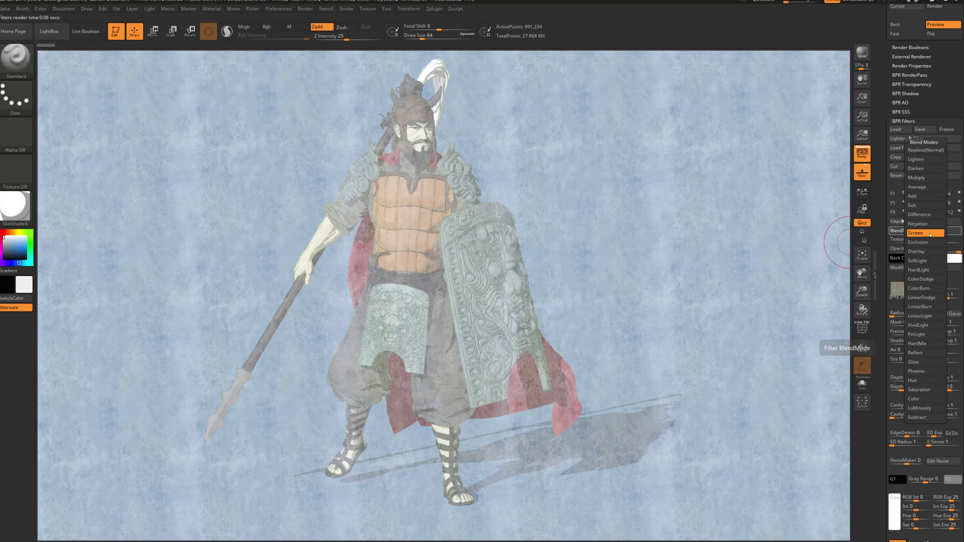
pyautogui.click(925, 231)
pyautogui.click(923, 256)
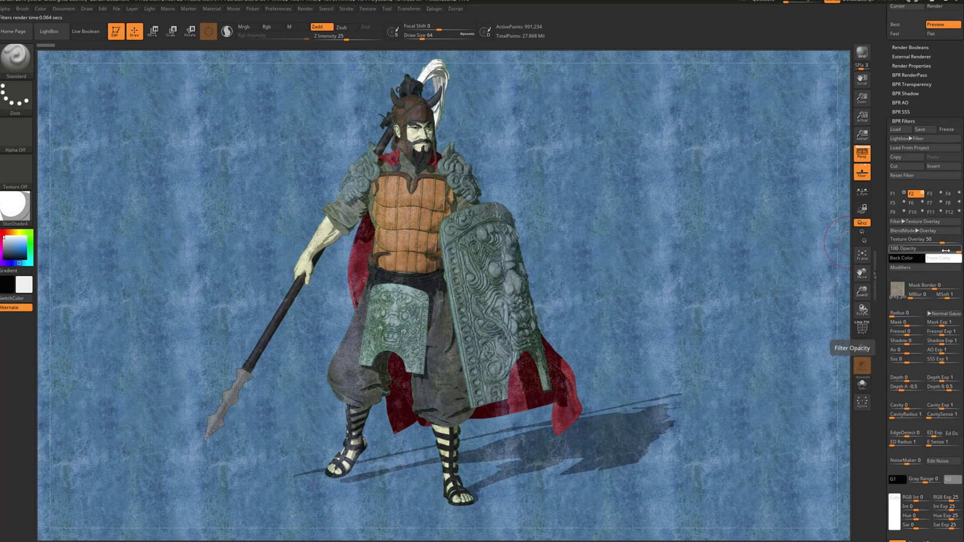
pyautogui.moveTo(945, 250); pyautogui.dragTo(937, 250)
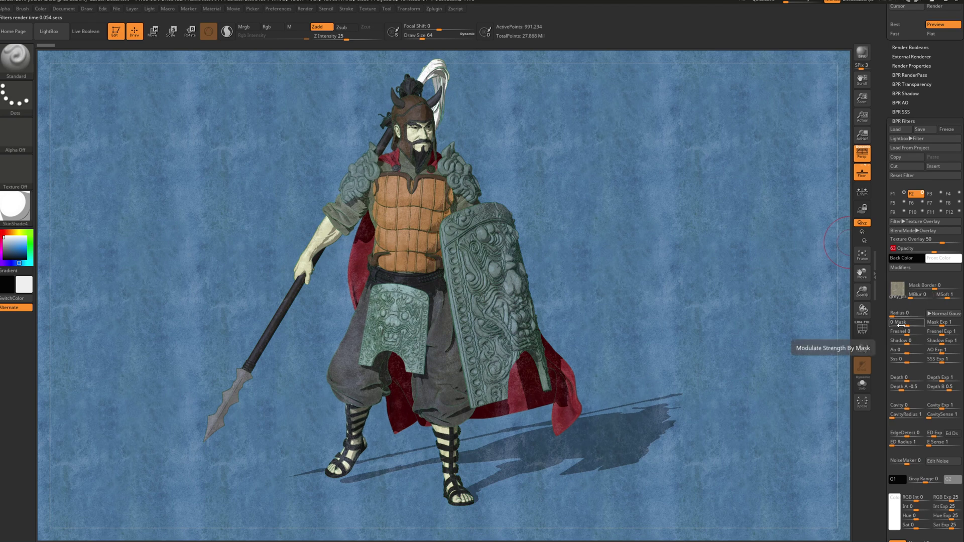
pyautogui.click(892, 326)
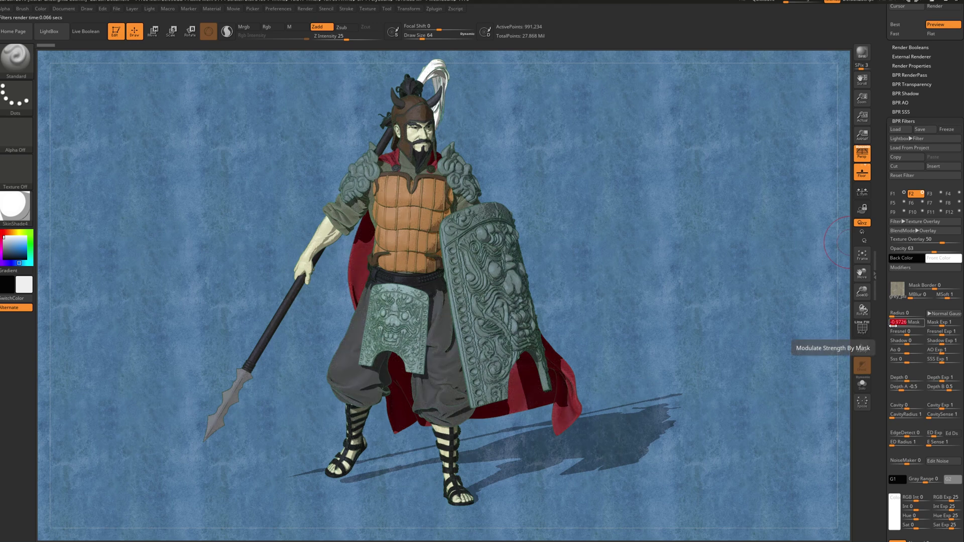
# Mask the plaster overlay at 0.5 with a mask exponent of 0.01.
pyautogui.moveTo(893, 326); pyautogui.dragTo(922, 326)
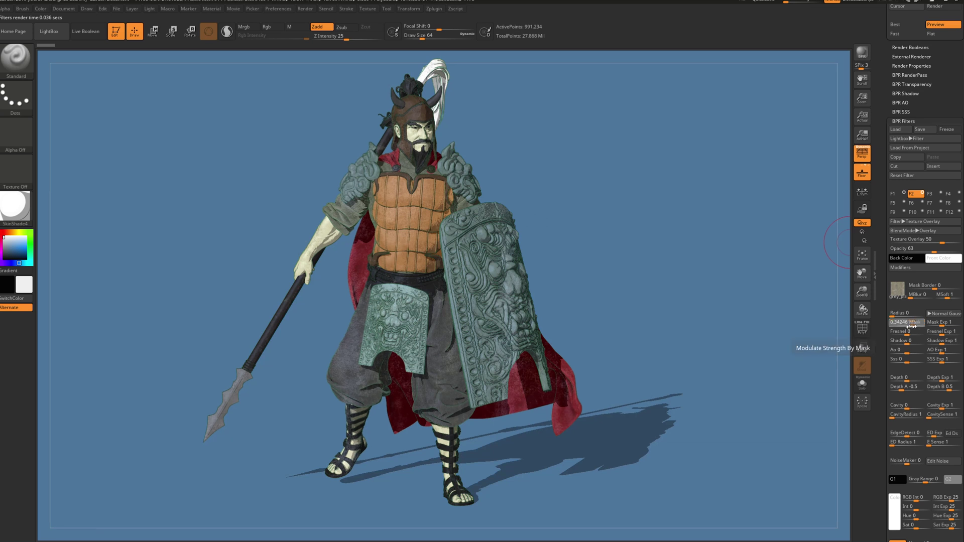
pyautogui.moveTo(922, 326); pyautogui.dragTo(888, 327)
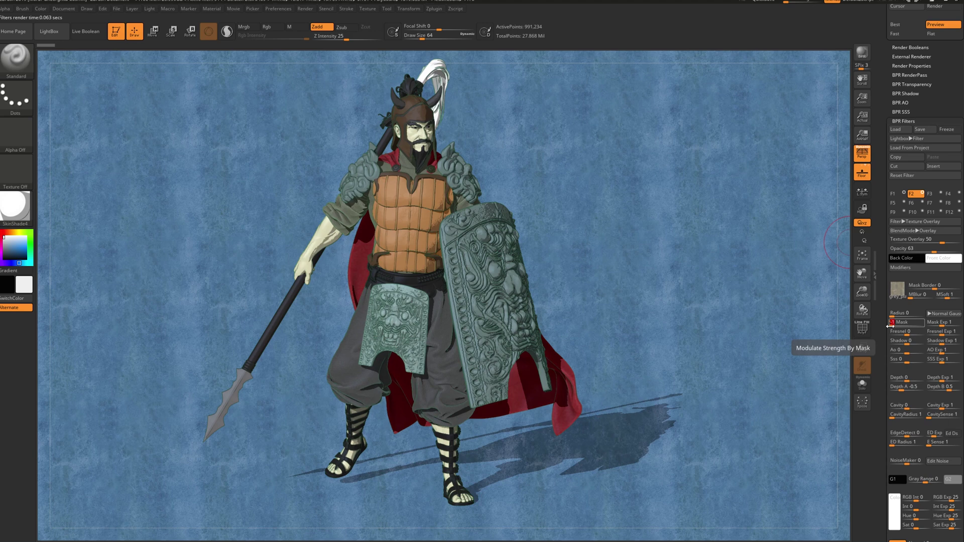
pyautogui.moveTo(890, 326); pyautogui.dragTo(926, 326)
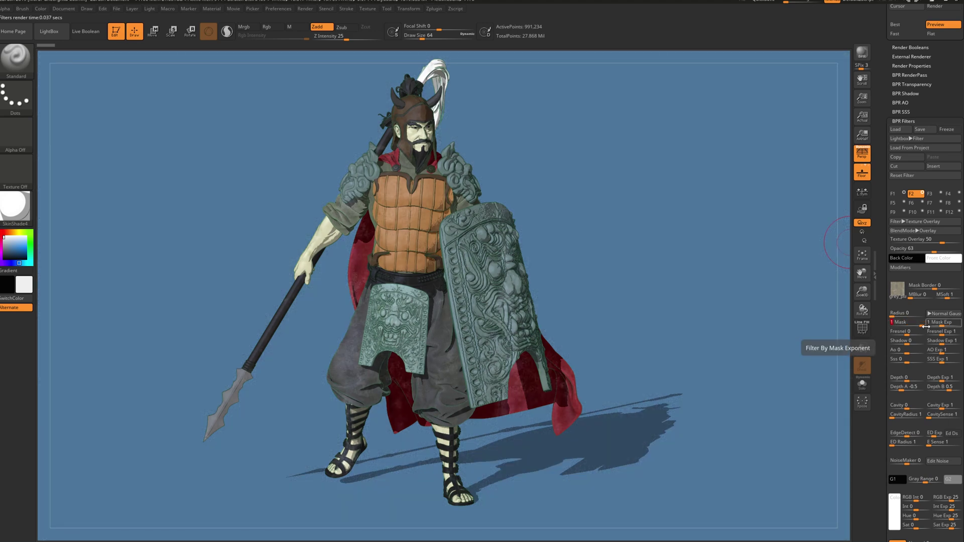
pyautogui.moveTo(925, 327); pyautogui.dragTo(922, 326)
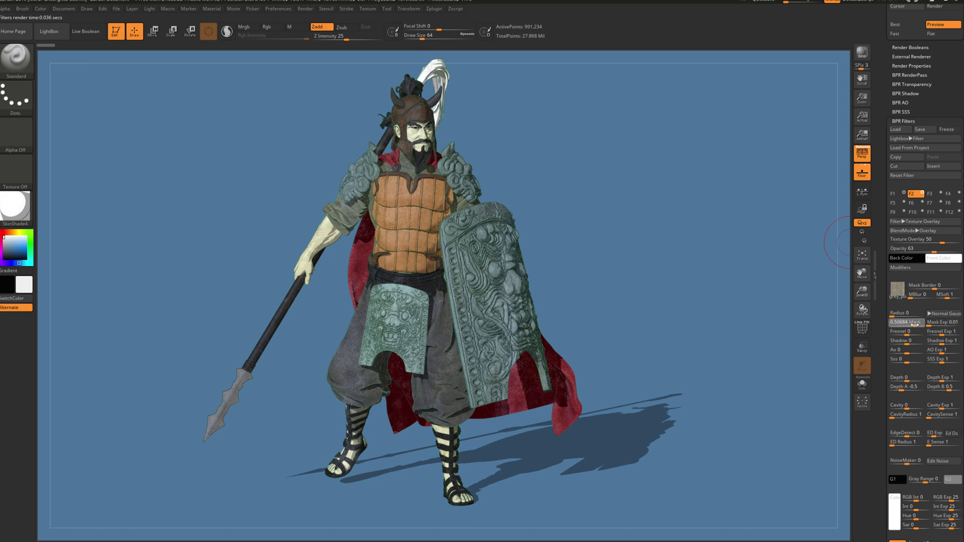
pyautogui.moveTo(919, 323); pyautogui.dragTo(907, 326)
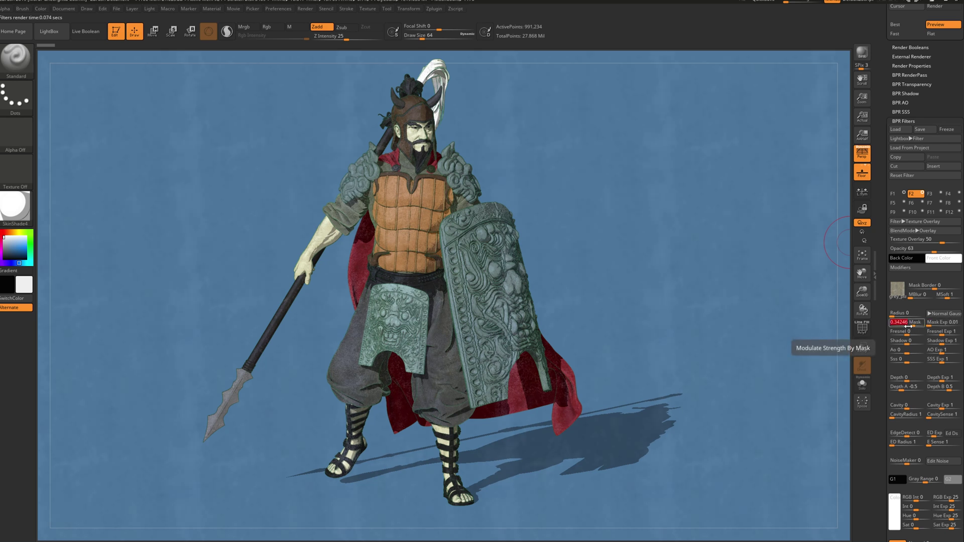
pyautogui.write('0.5')
pyautogui.press('Return')
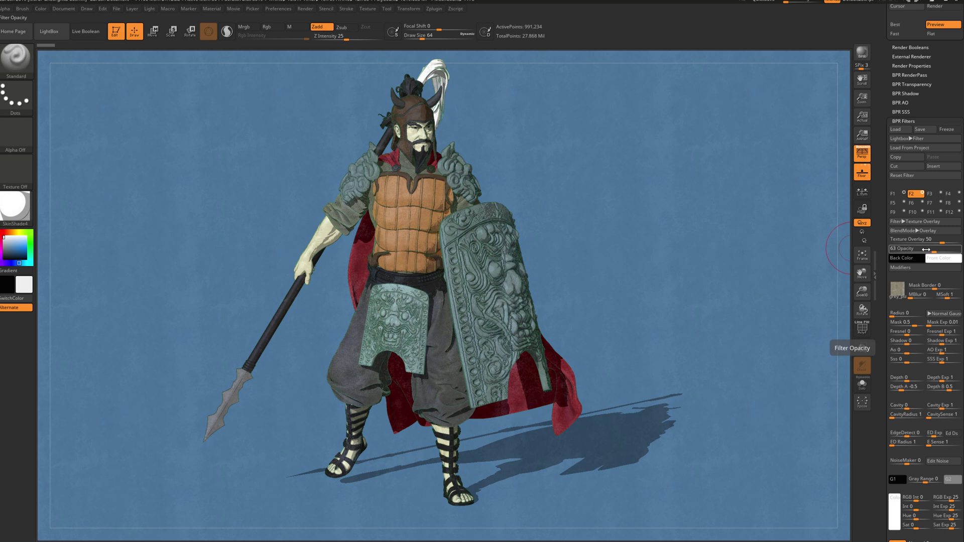
# Set the Texture Overlay strength to 24 and its opacity to 61.
pyautogui.moveTo(929, 250)
pyautogui.mouseDown()
pyautogui.moveTo(957, 249)
pyautogui.moveTo(932, 242)
pyautogui.mouseUp()
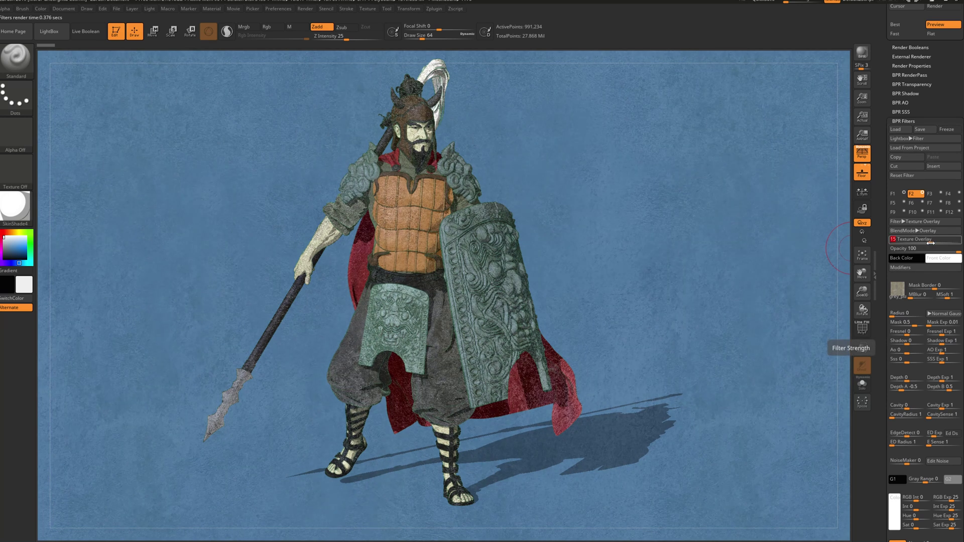
pyautogui.moveTo(931, 243); pyautogui.dragTo(959, 243)
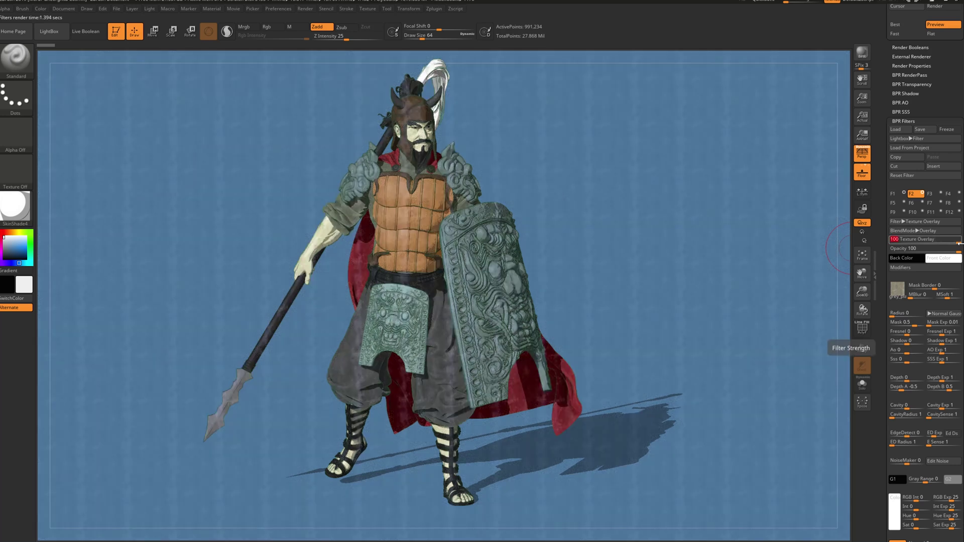
pyautogui.moveTo(959, 243); pyautogui.dragTo(936, 244)
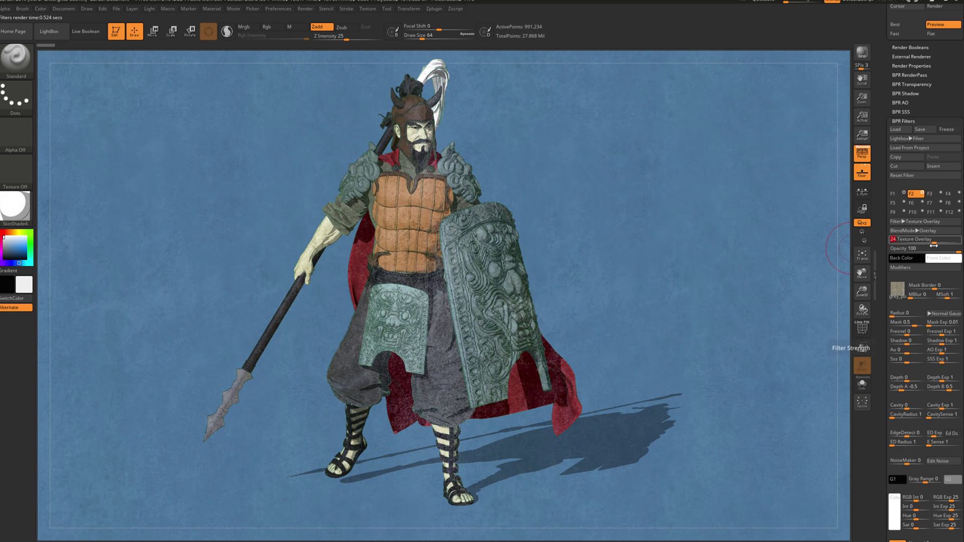
pyautogui.moveTo(957, 252); pyautogui.dragTo(932, 253)
# Adjust the overlay's base orientation, set shadow modulation to -0.178, and select filter slot F3.
pyautogui.click(906, 267)
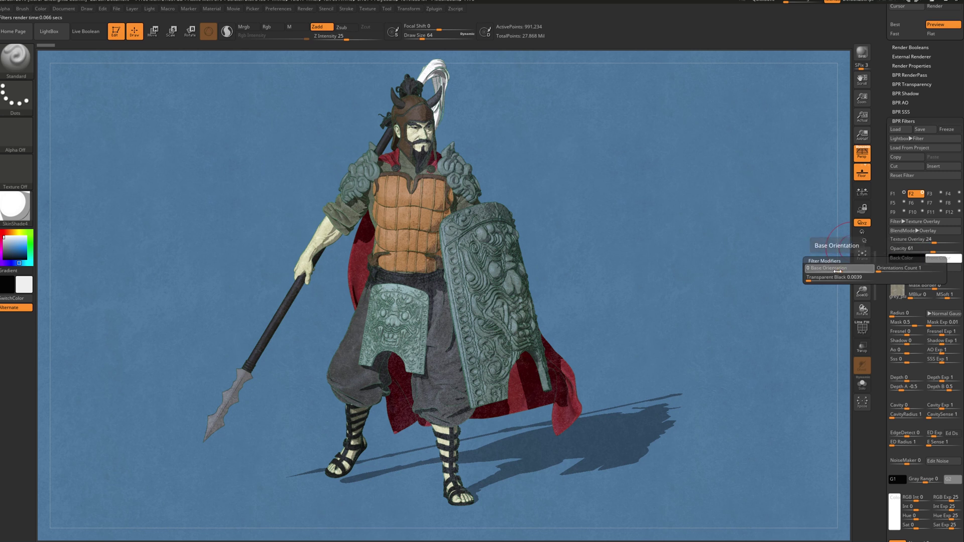
pyautogui.moveTo(837, 271); pyautogui.dragTo(845, 270)
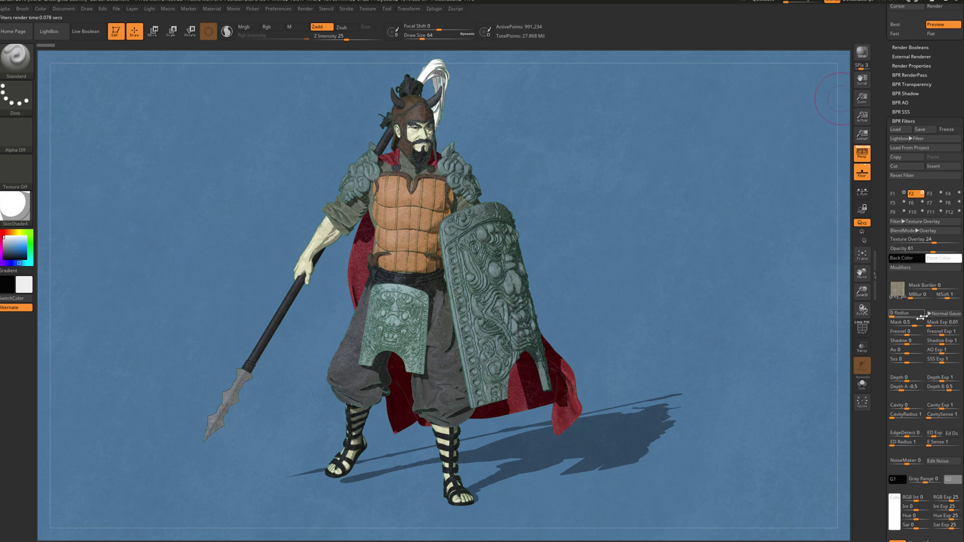
pyautogui.moveTo(905, 343); pyautogui.dragTo(903, 344)
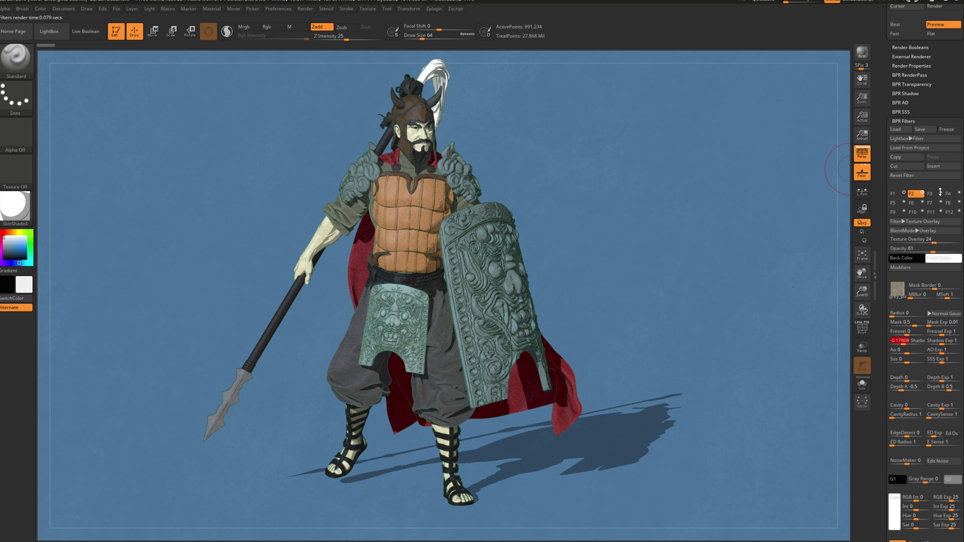
pyautogui.click(929, 193)
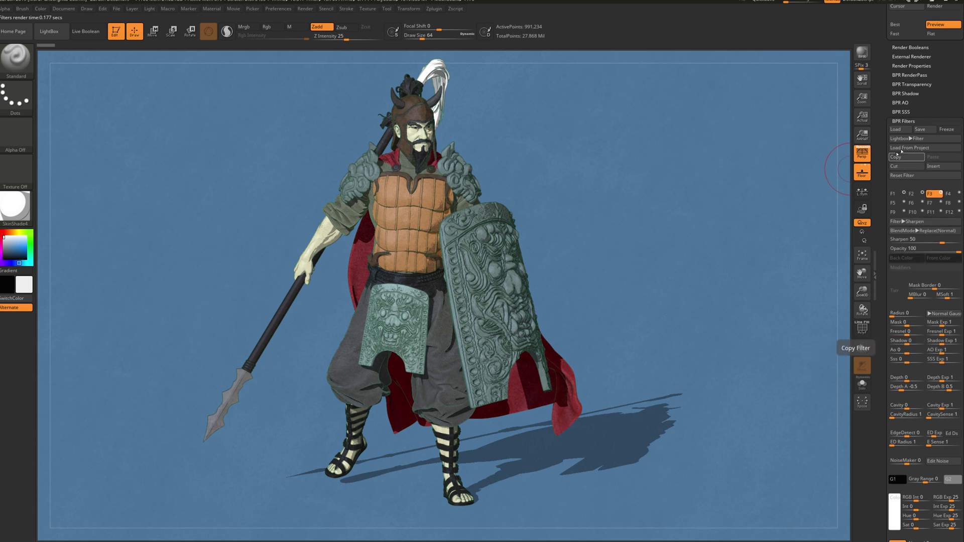
# Reset filter F3 and make it Orton at 61, with Mask 0.479 and Shadow -0.425.
pyautogui.click(903, 175)
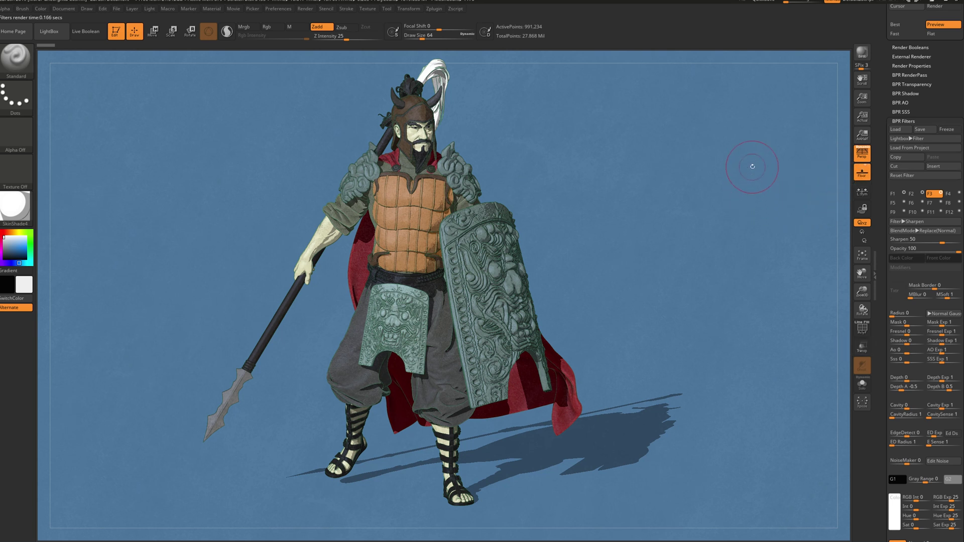
pyautogui.click(926, 222)
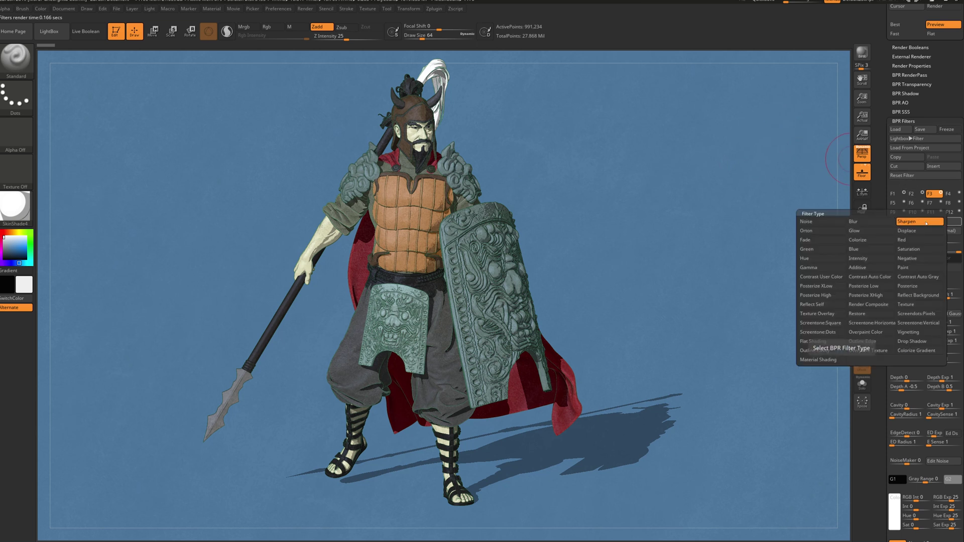
pyautogui.click(806, 231)
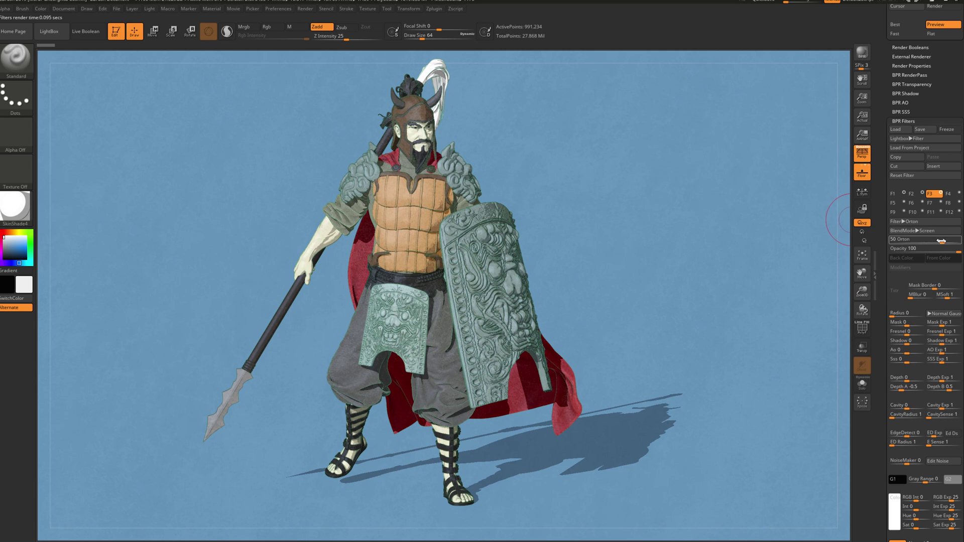
pyautogui.moveTo(943, 243); pyautogui.dragTo(946, 244)
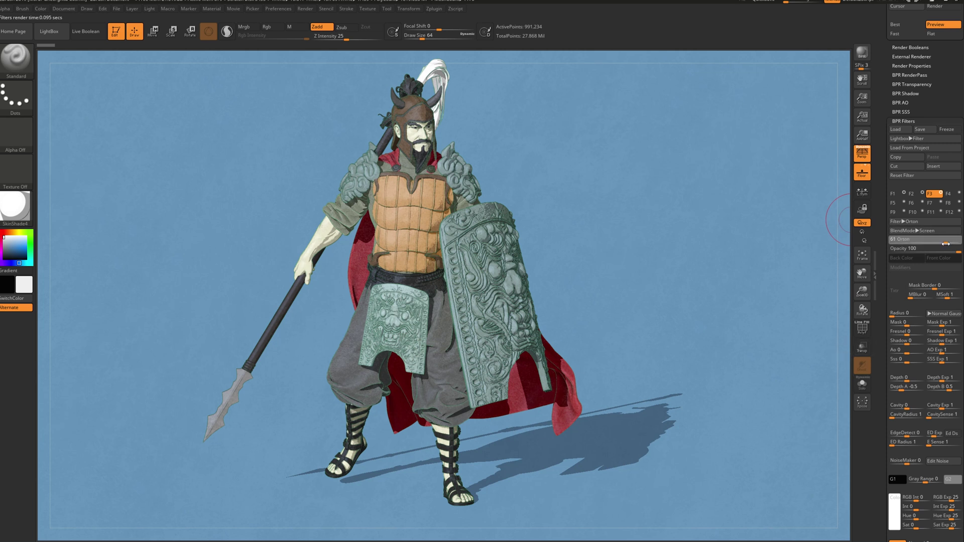
pyautogui.click(945, 244)
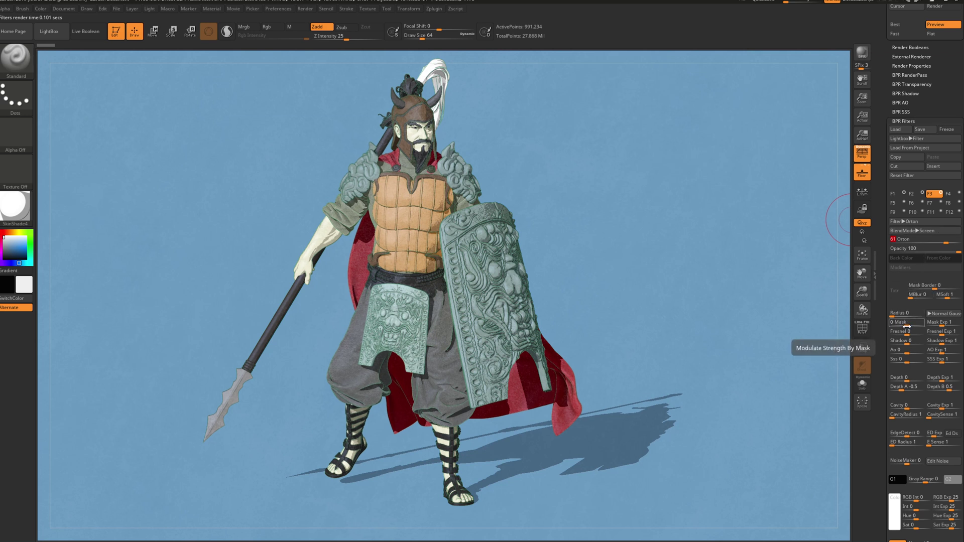
pyautogui.moveTo(893, 326)
pyautogui.mouseDown()
pyautogui.moveTo(914, 326)
pyautogui.moveTo(899, 344)
pyautogui.mouseUp()
pyautogui.scroll(-2, 904, 331)
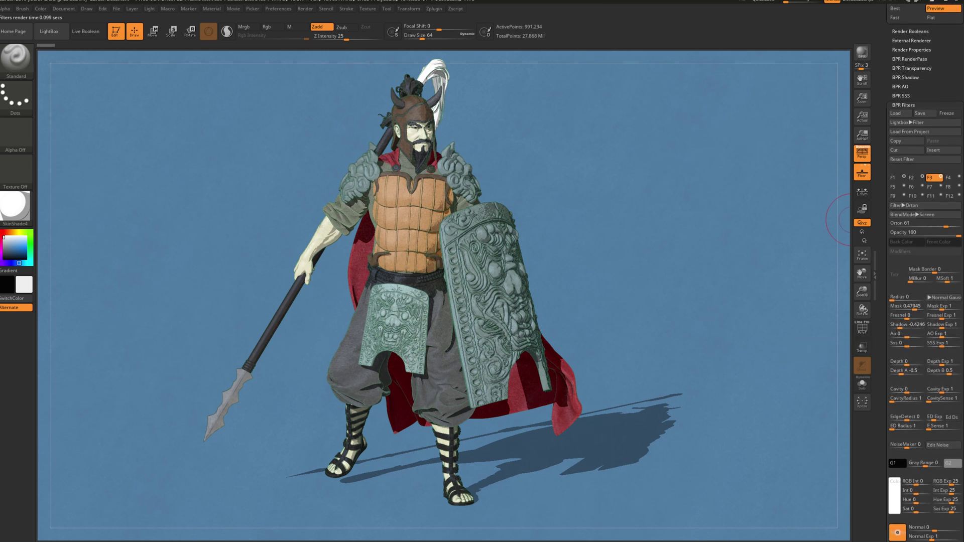
pyautogui.scroll(2, 957, 342)
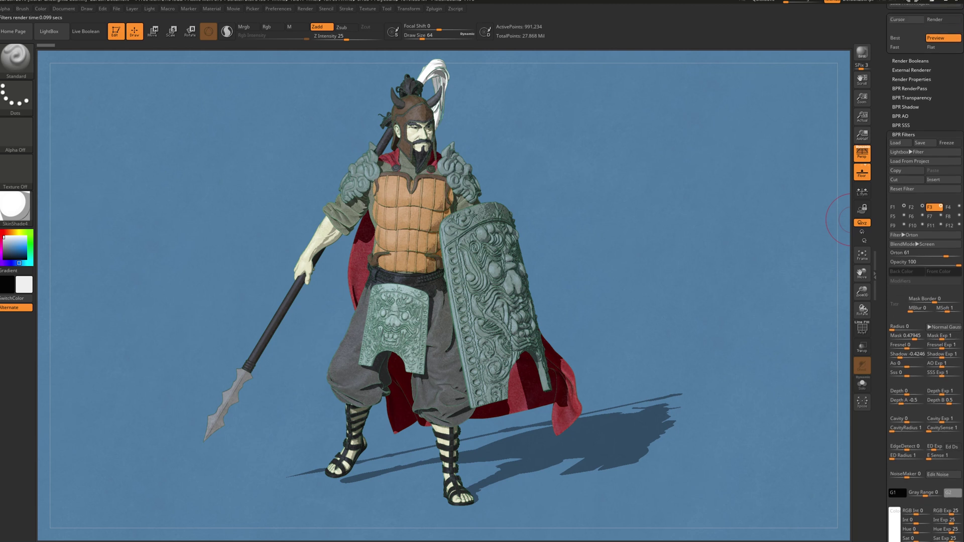
# Turn on filter slot F4 and set its type to Displace.
pyautogui.click(950, 207)
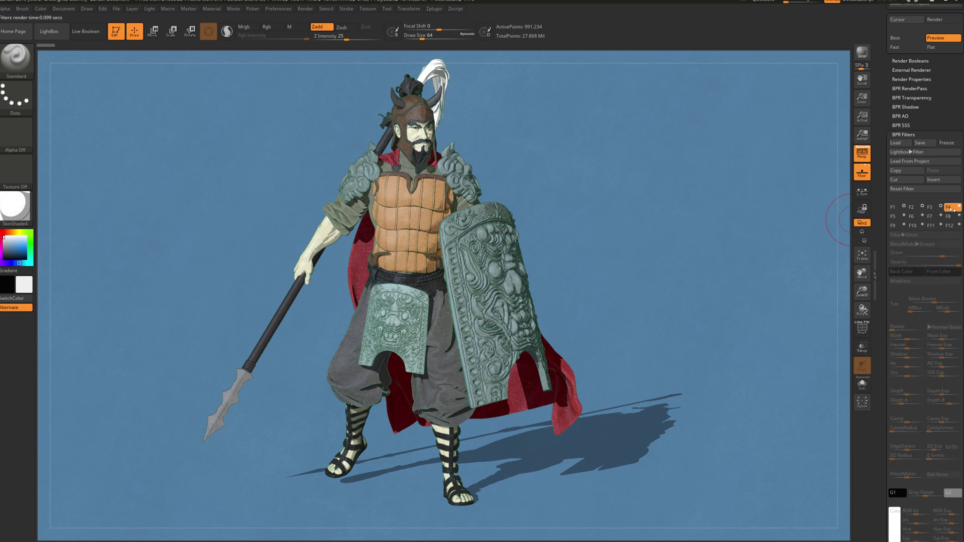
pyautogui.click(959, 206)
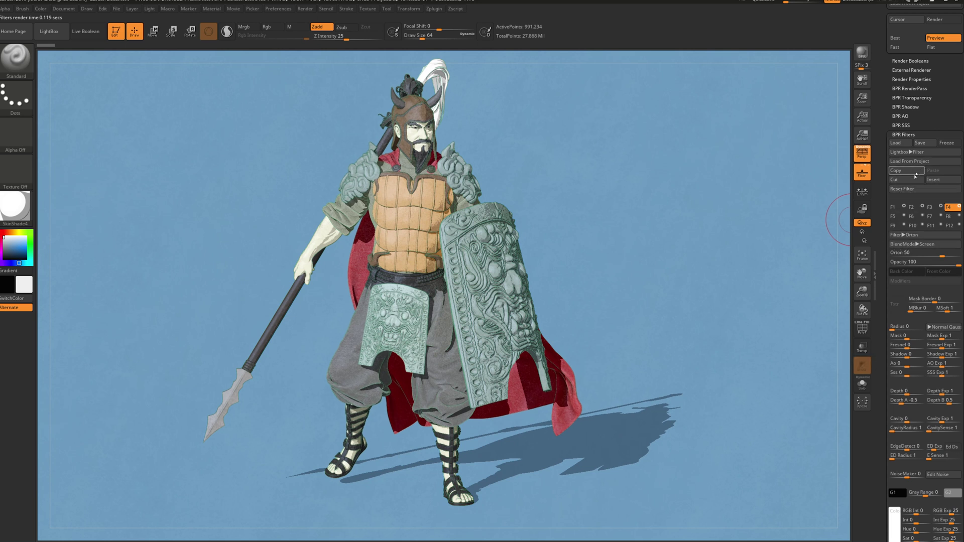
pyautogui.click(915, 236)
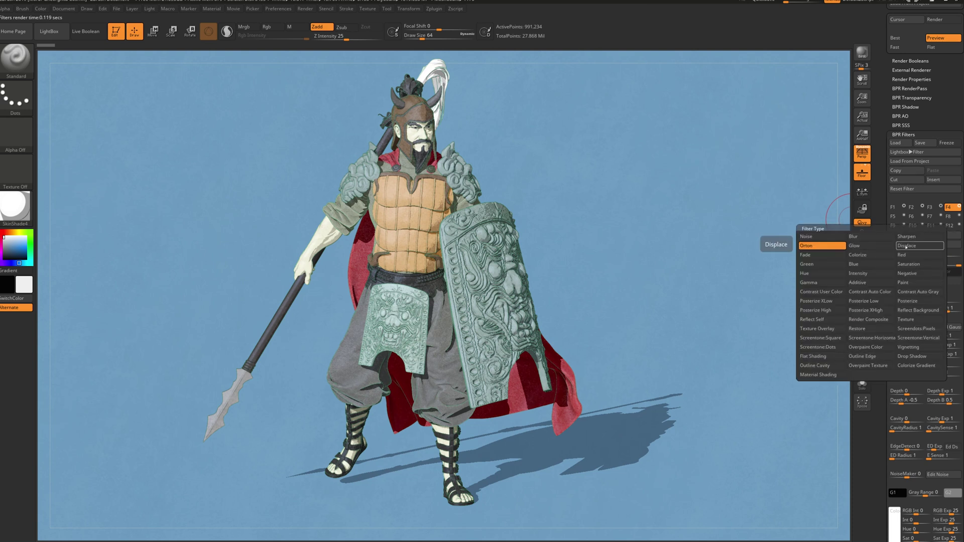
pyautogui.click(906, 246)
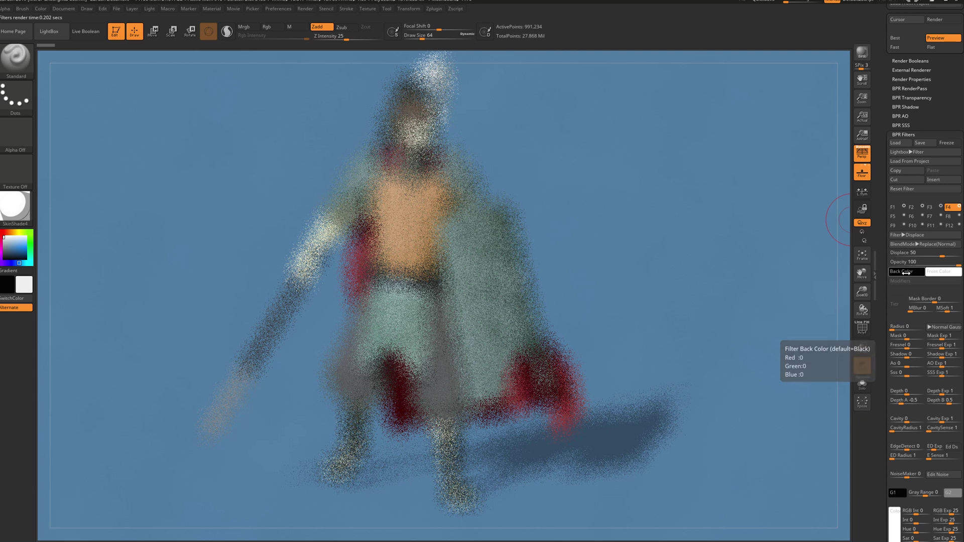
# Give the Displace filter a red back colour, strength 79 and mask modulation 0.178.
pyautogui.click(909, 272)
pyautogui.click(915, 269)
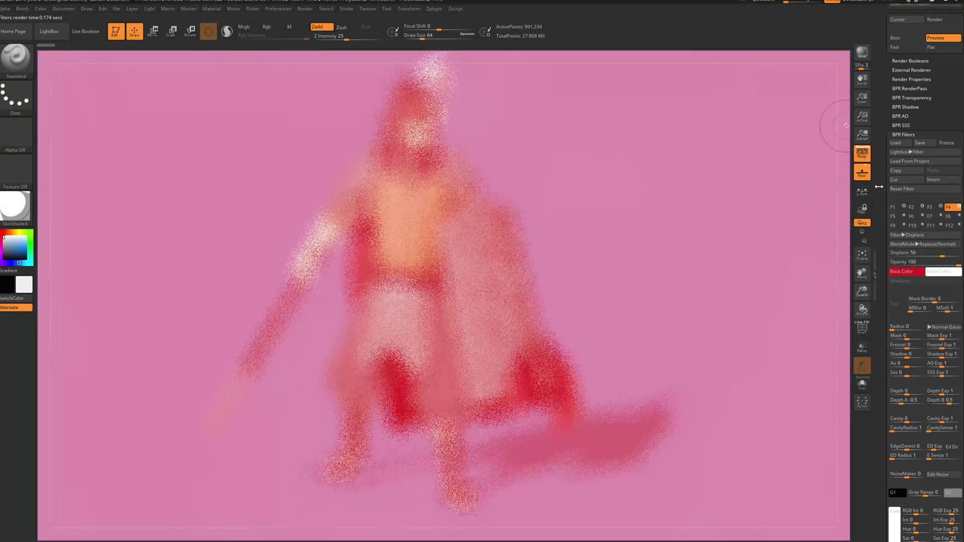
pyautogui.click(943, 271)
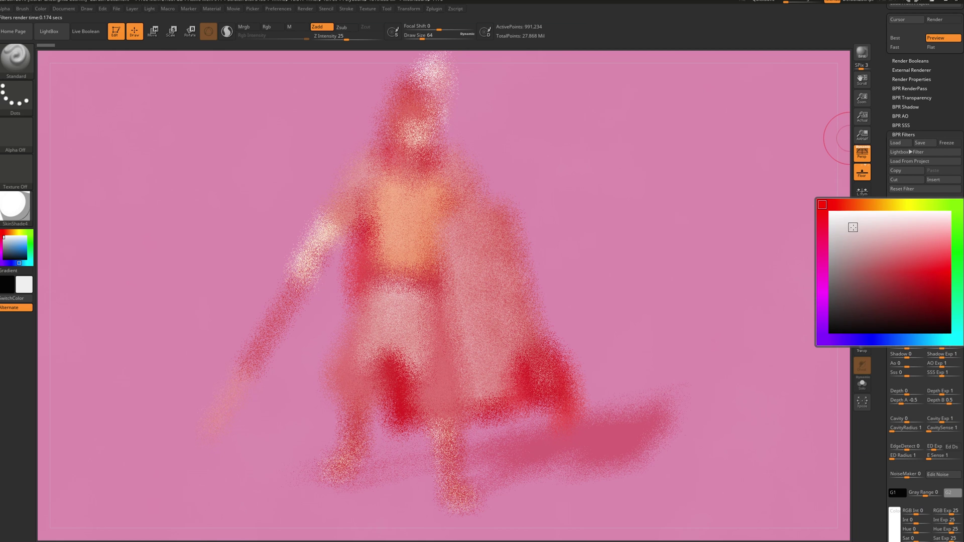
pyautogui.moveTo(852, 227); pyautogui.dragTo(731, 157)
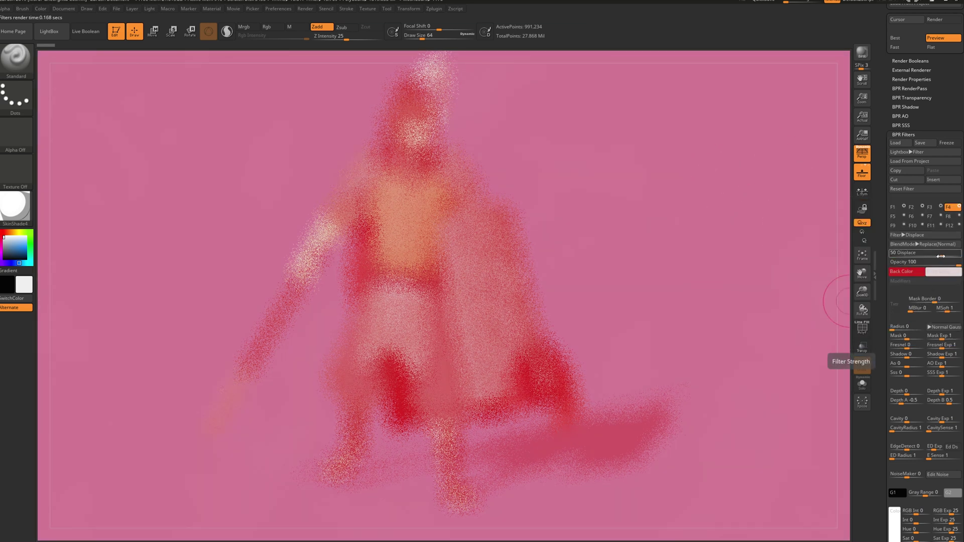
pyautogui.moveTo(943, 256); pyautogui.dragTo(949, 256)
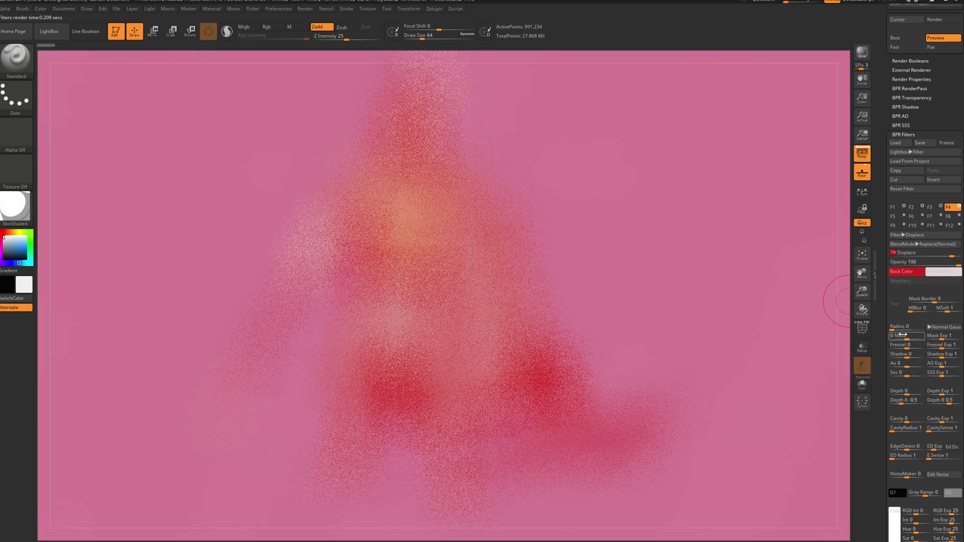
pyautogui.moveTo(894, 339); pyautogui.dragTo(909, 339)
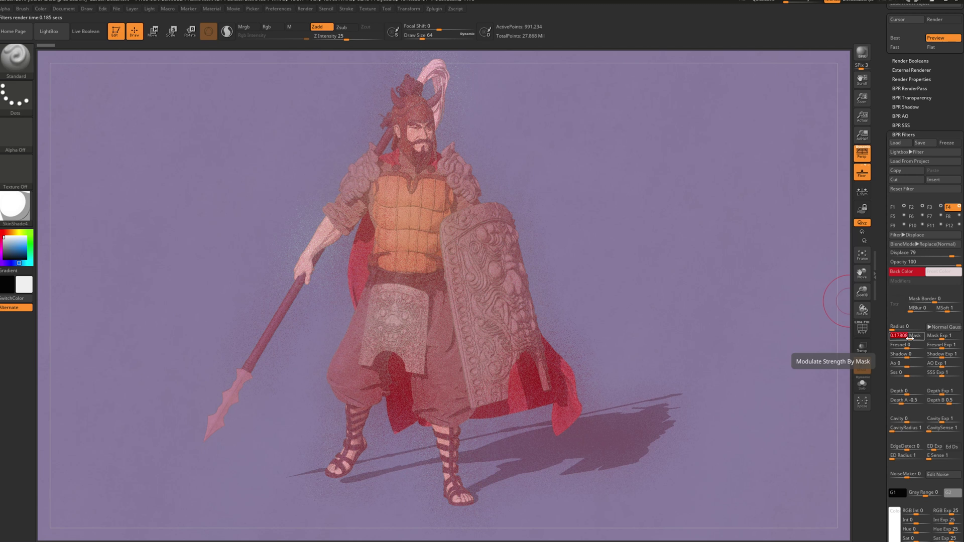
# Blend the Displace filter by Average with a radius of 50.
pyautogui.click(928, 244)
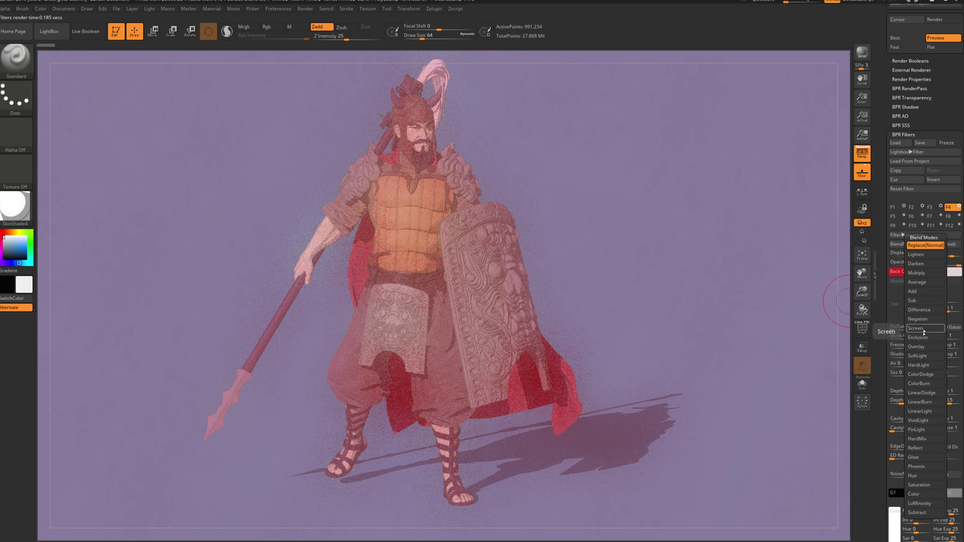
pyautogui.click(918, 283)
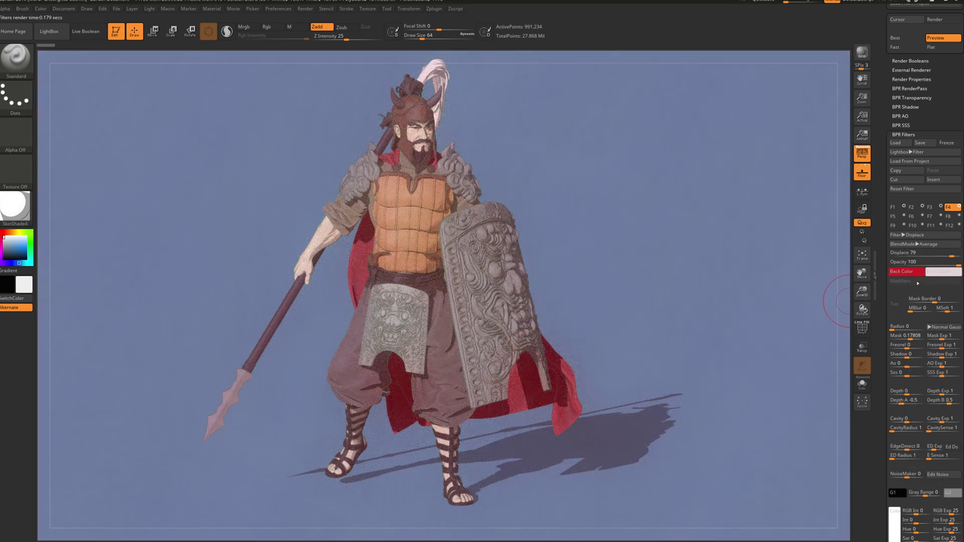
pyautogui.moveTo(893, 326); pyautogui.dragTo(898, 329)
pyautogui.moveTo(890, 328); pyautogui.dragTo(895, 328)
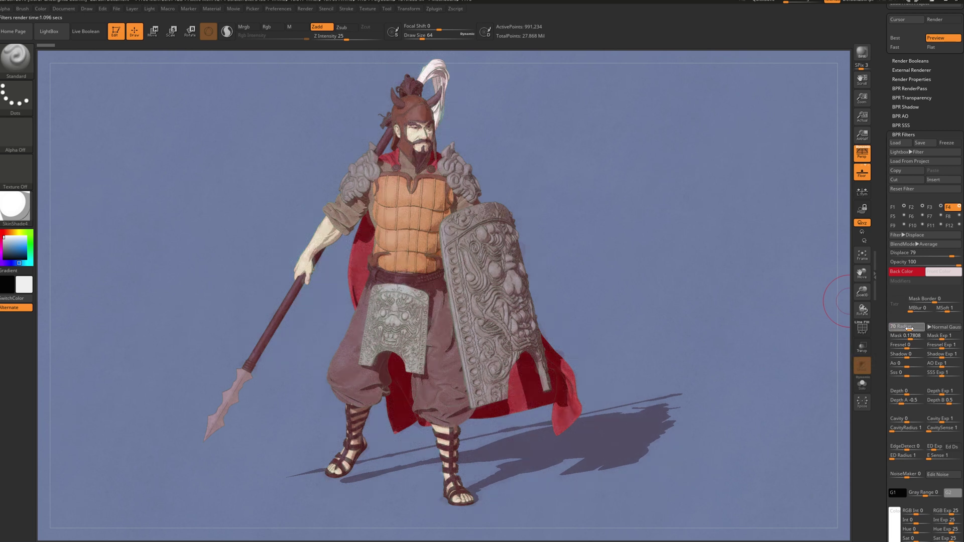
pyautogui.moveTo(909, 328); pyautogui.dragTo(893, 329)
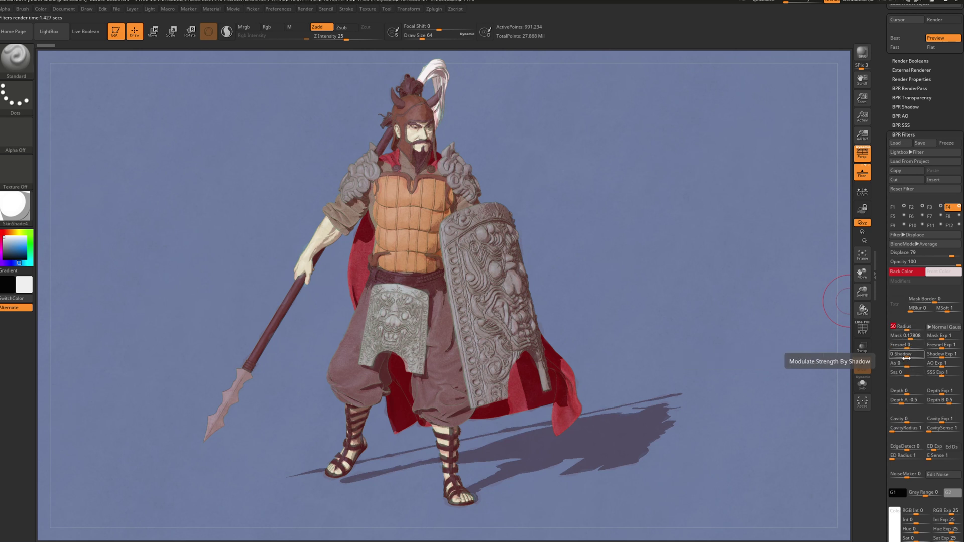
# Set shadow modulation to about -0.26, raise MSoft, and select filter slot F5.
pyautogui.moveTo(906, 357); pyautogui.dragTo(886, 356)
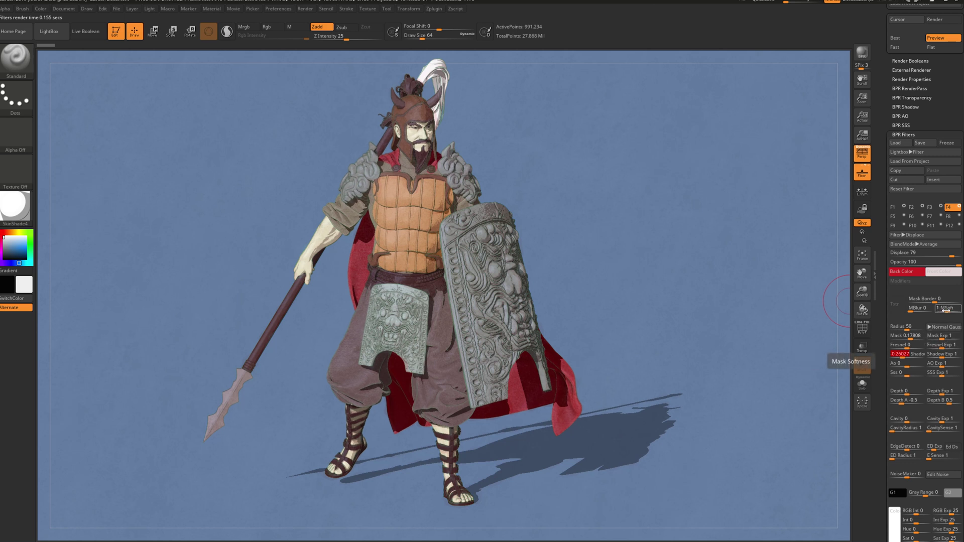
pyautogui.moveTo(946, 310); pyautogui.dragTo(947, 311)
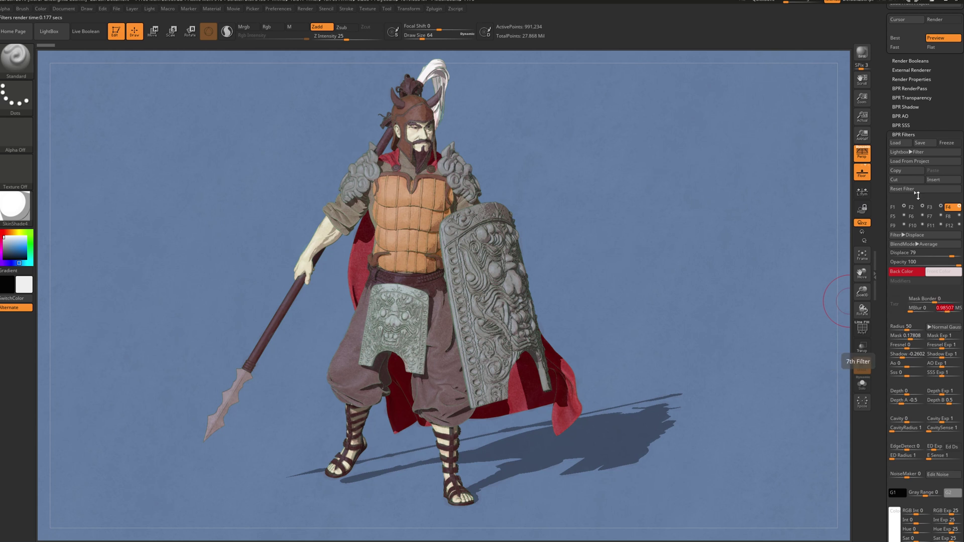
pyautogui.click(901, 216)
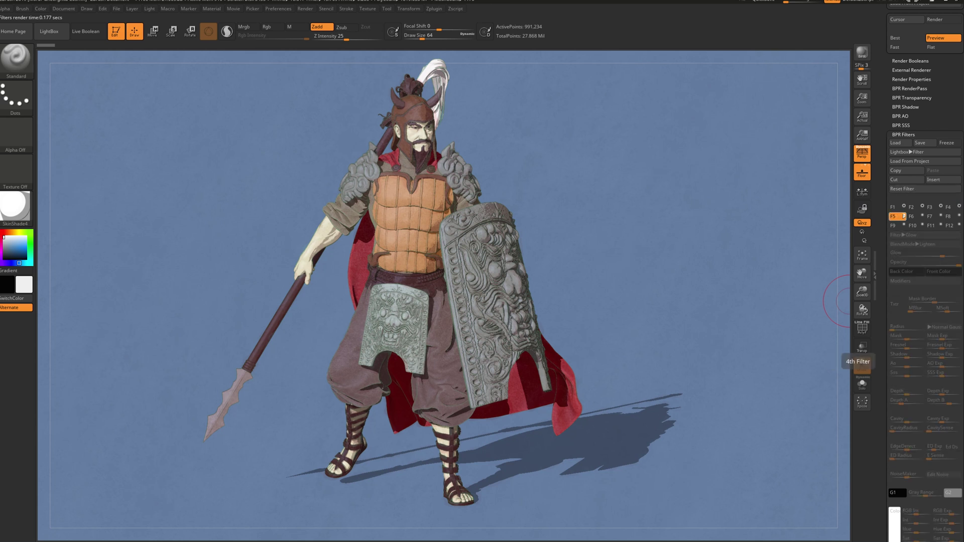
# Turn on filter F5, change it from Glow to Overpaint Color at 20, and blend by Color.
pyautogui.click(862, 365)
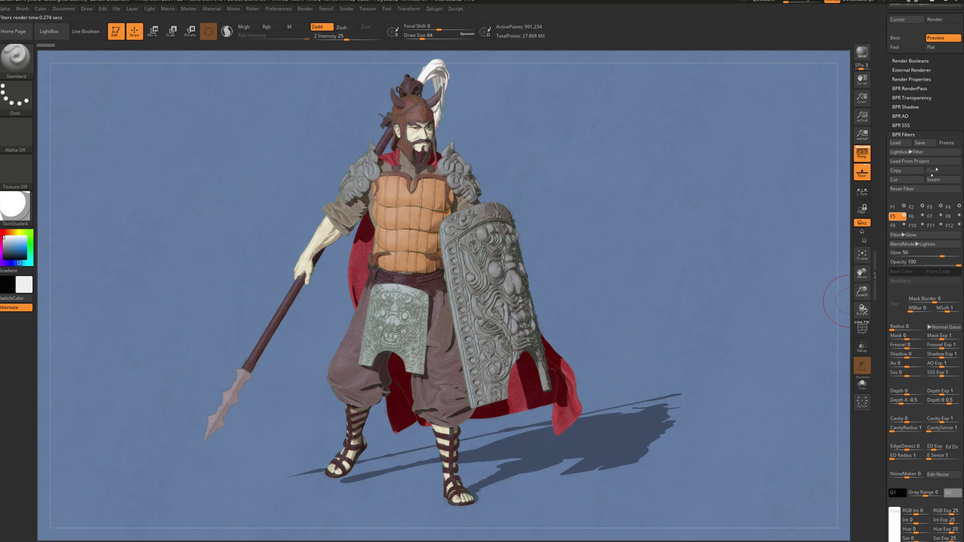
pyautogui.click(918, 236)
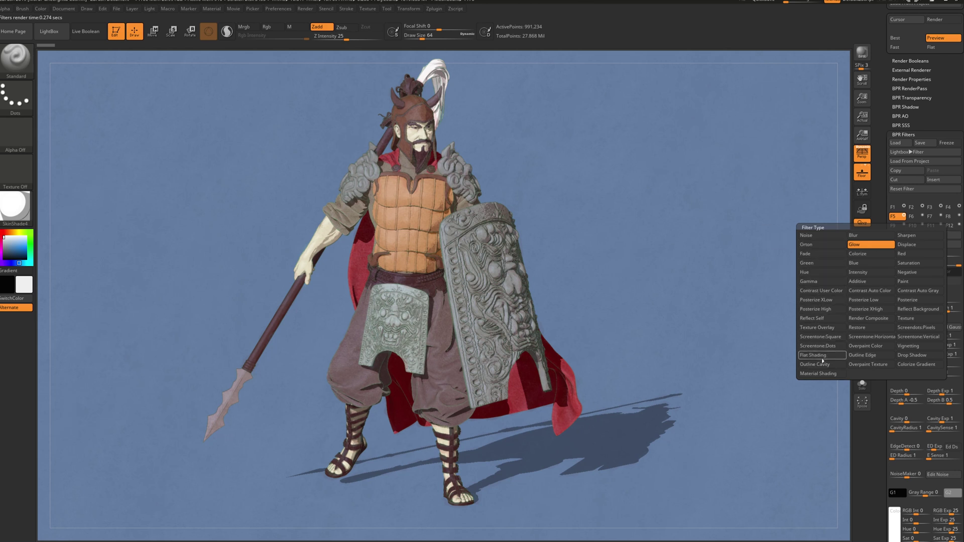
pyautogui.click(869, 346)
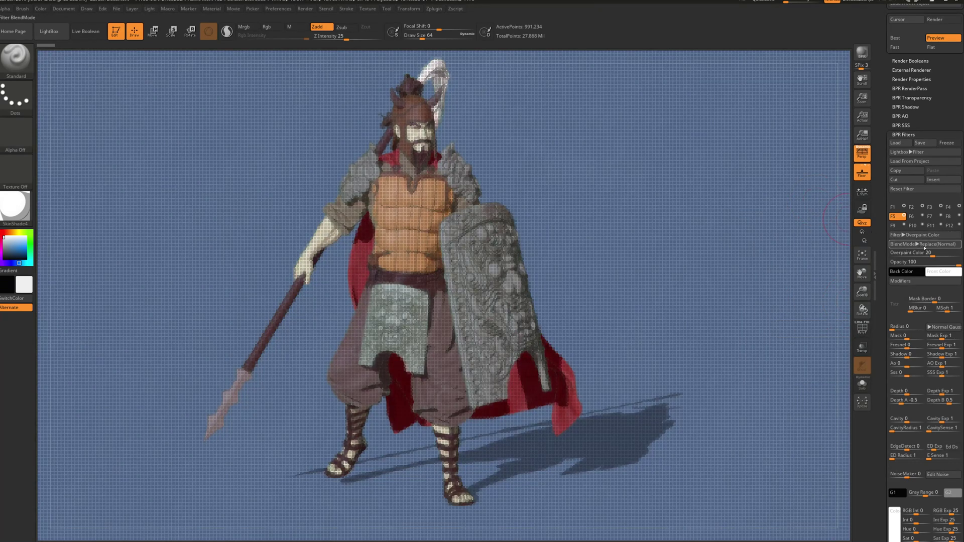
pyautogui.click(925, 245)
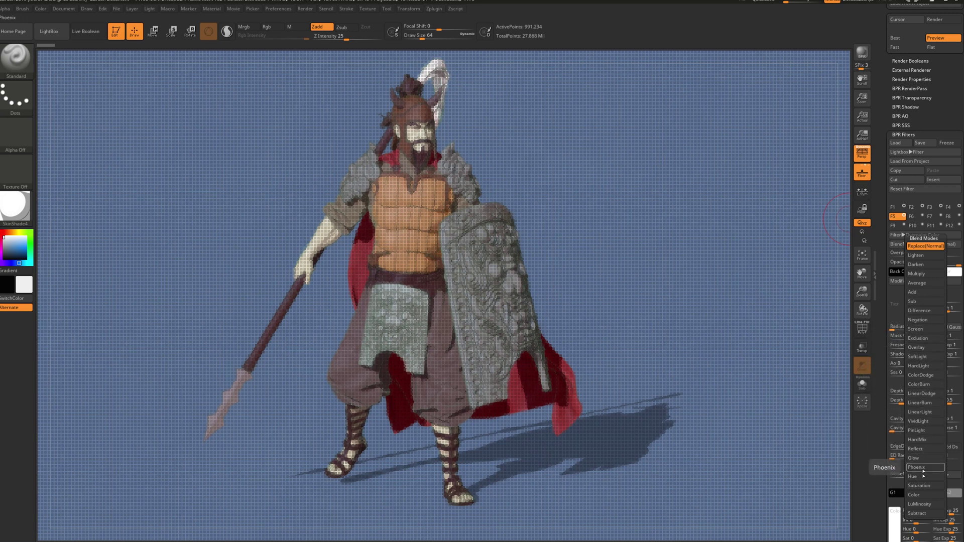
pyautogui.click(919, 494)
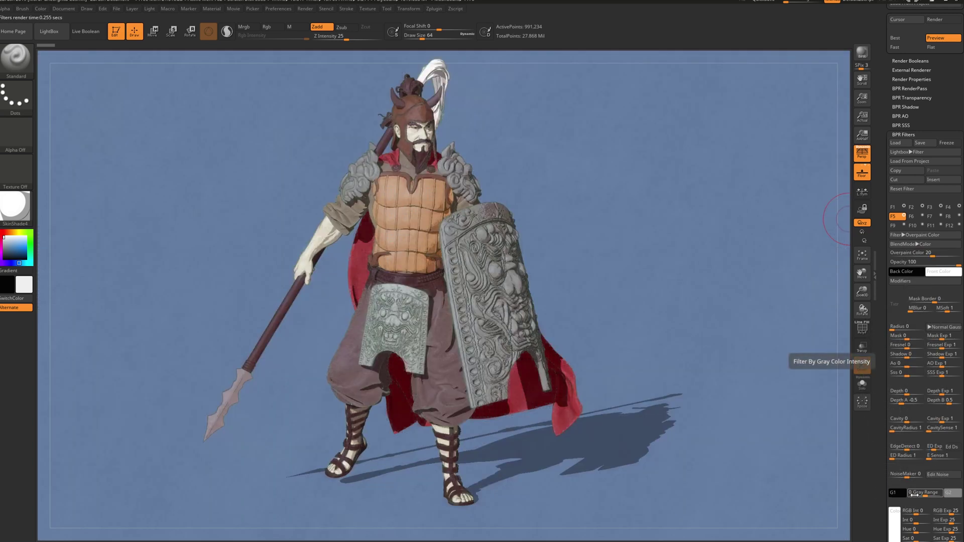
# Pick a teal colour for the Overpaint Color filter's first colour.
pyautogui.click(907, 271)
pyautogui.click(956, 290)
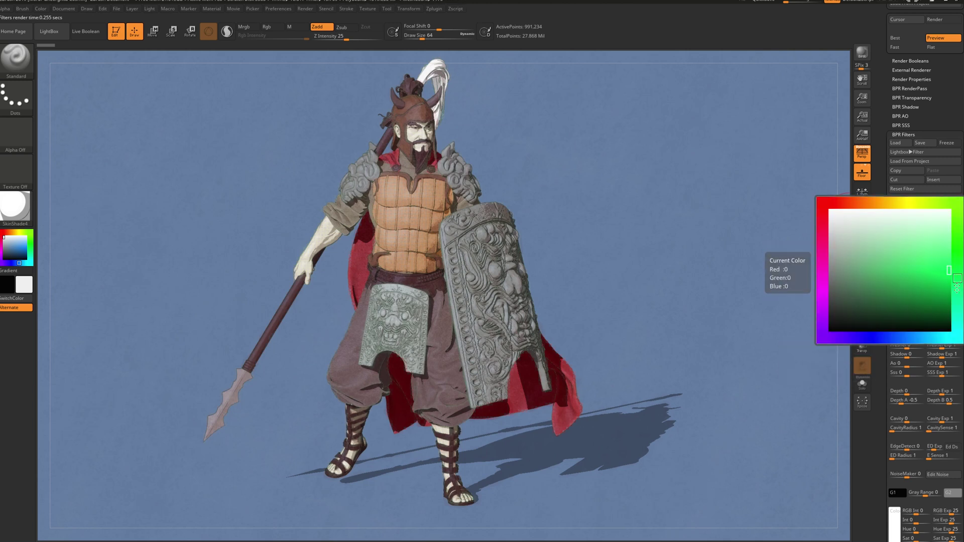
pyautogui.click(949, 270)
pyautogui.click(907, 292)
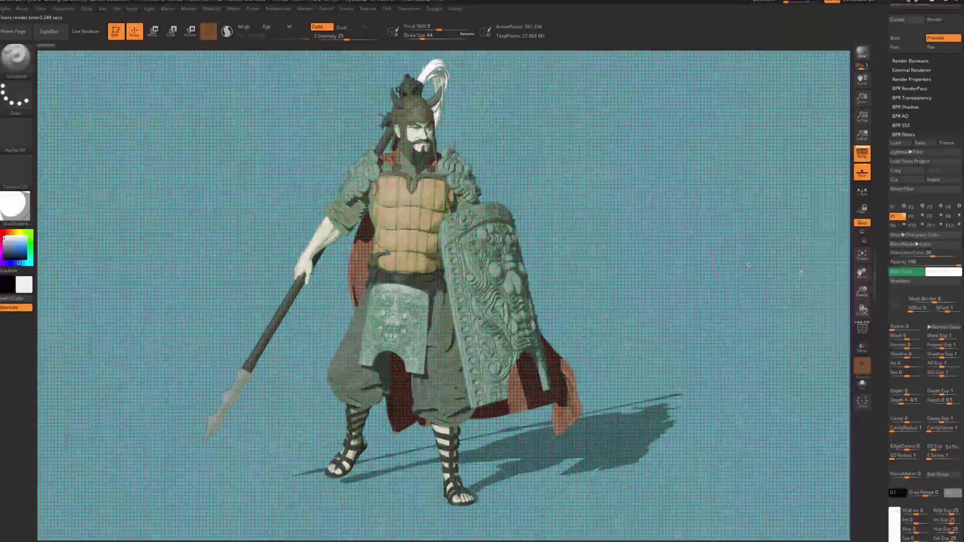
# Make the second overpaint colour pale pink, lower the strength to 10, and raise the radius.
pyautogui.click(942, 271)
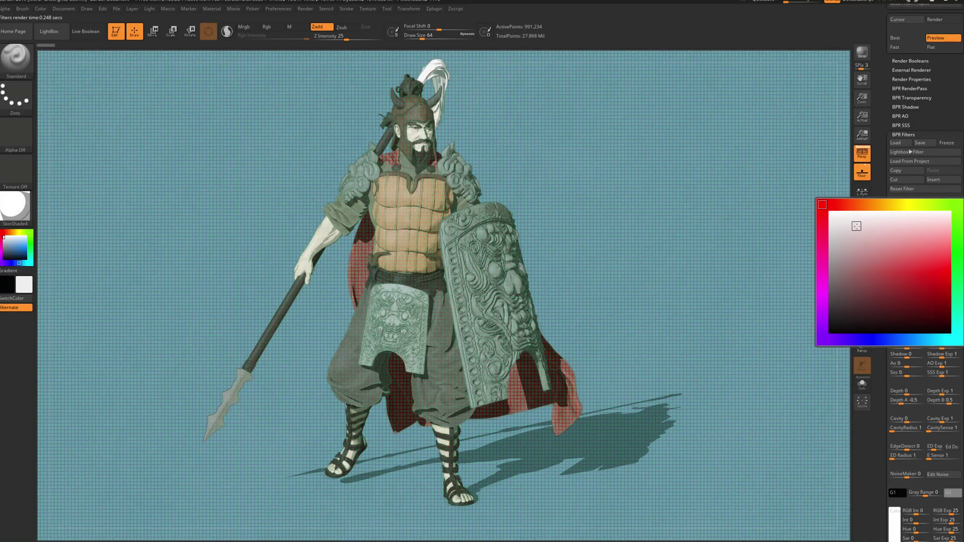
pyautogui.moveTo(868, 225)
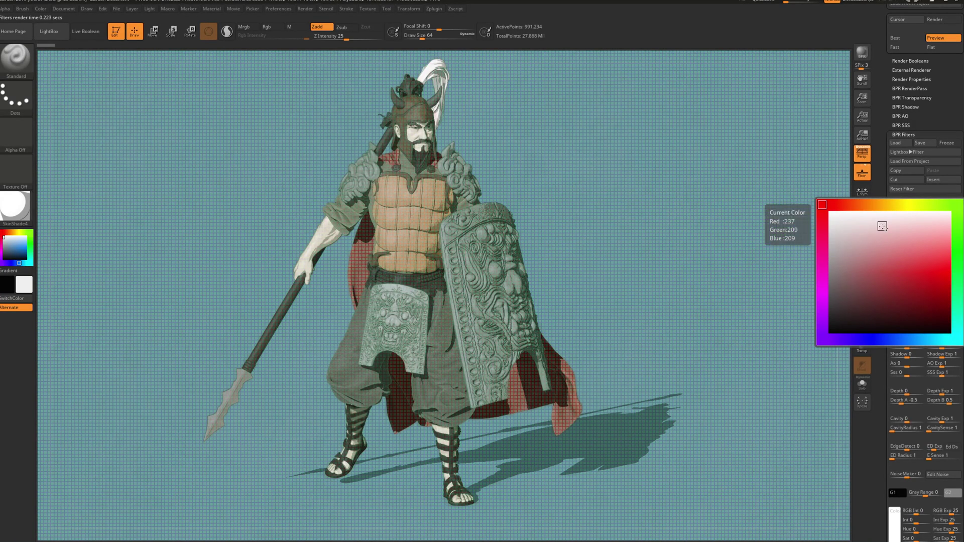
pyautogui.click(887, 228)
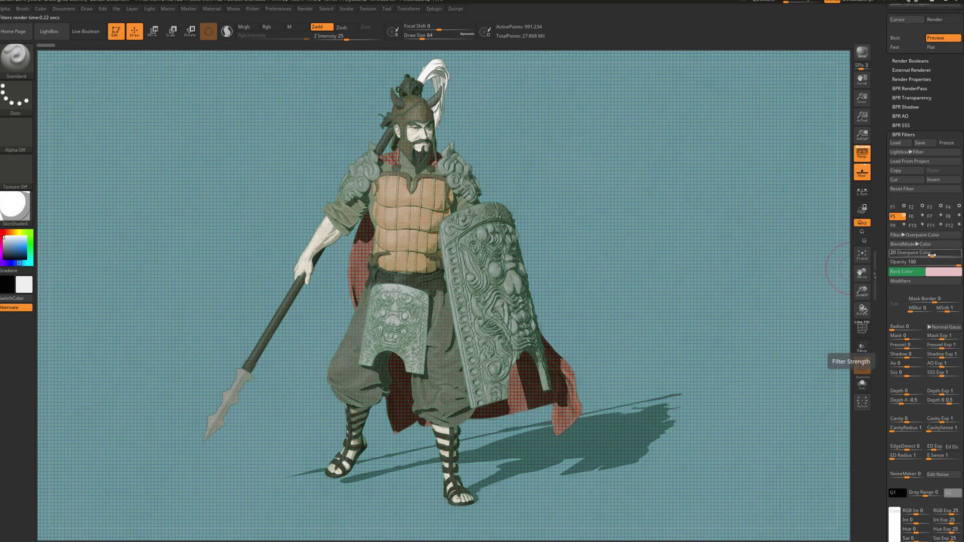
pyautogui.moveTo(932, 255); pyautogui.dragTo(929, 255)
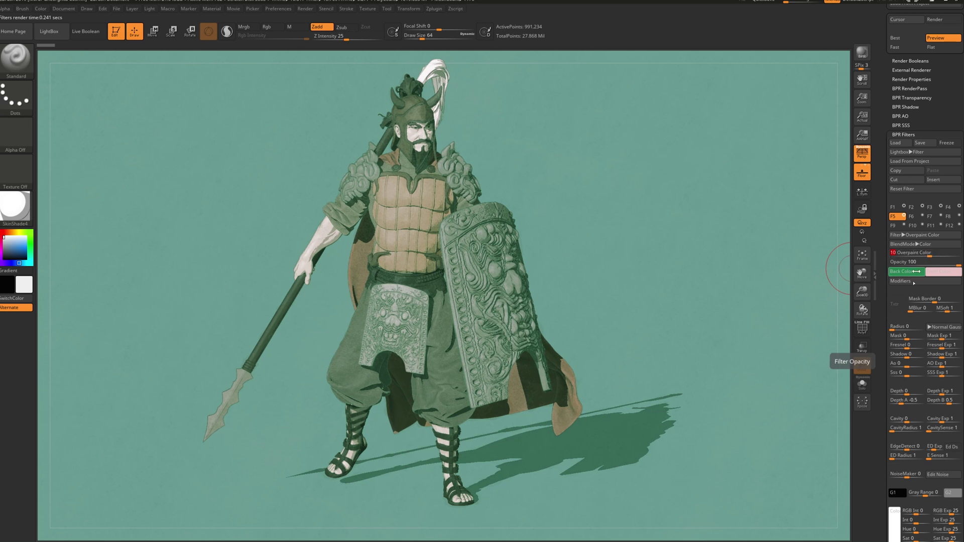
pyautogui.moveTo(897, 327); pyautogui.dragTo(901, 327)
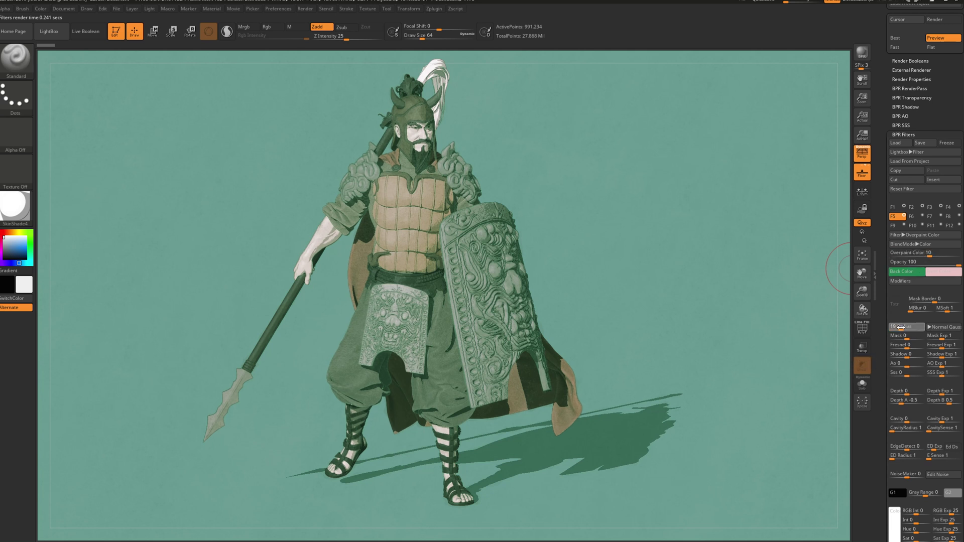
# Set the Overpaint Color filter's radius to 11 and its opacity to 51.
pyautogui.moveTo(899, 328); pyautogui.dragTo(898, 329)
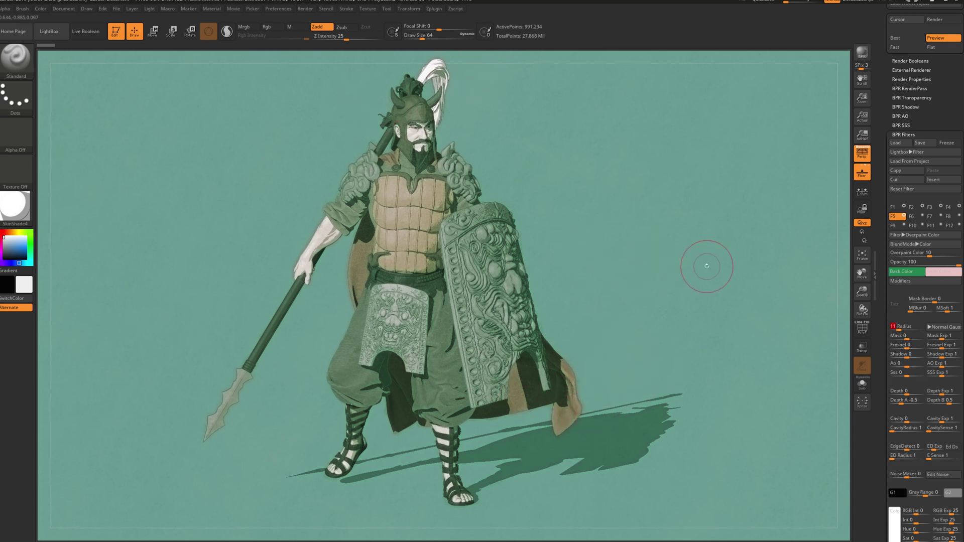
pyautogui.moveTo(956, 265); pyautogui.dragTo(929, 266)
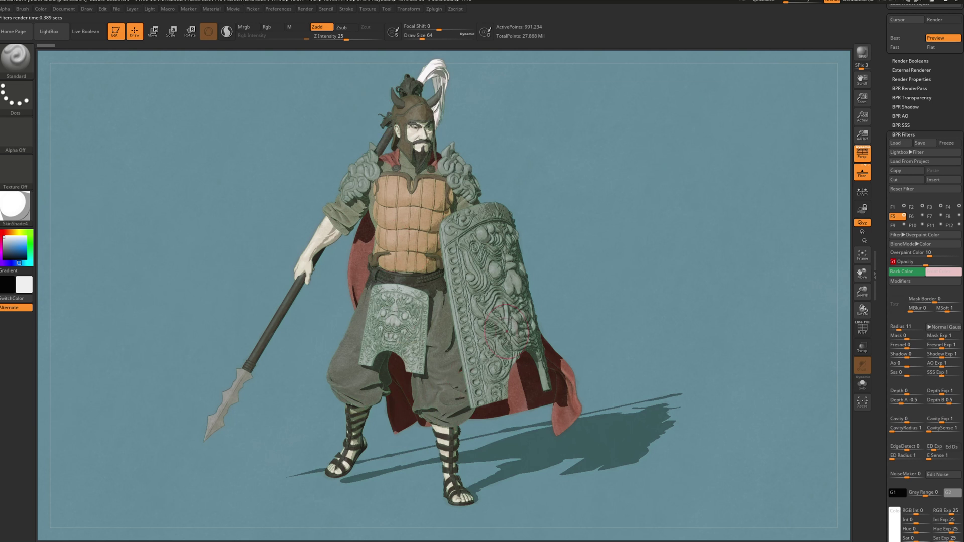
pyautogui.scroll(-1, 952, 372)
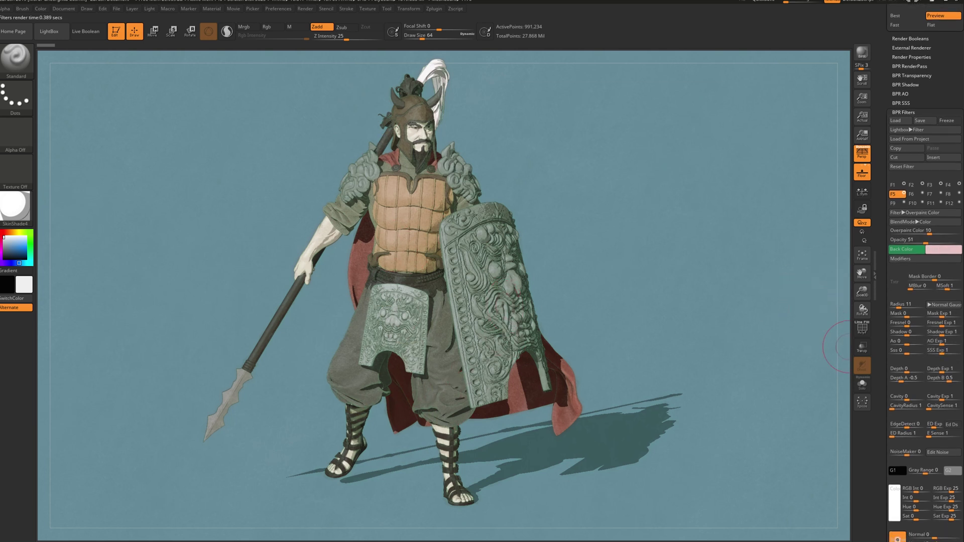
pyautogui.scroll(-5, 836, 346)
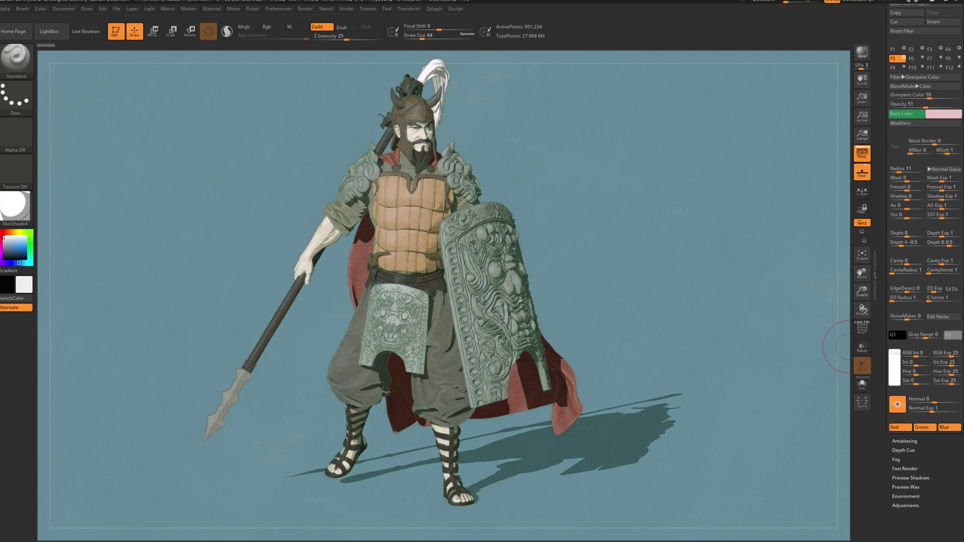
pyautogui.scroll(7, 962, 422)
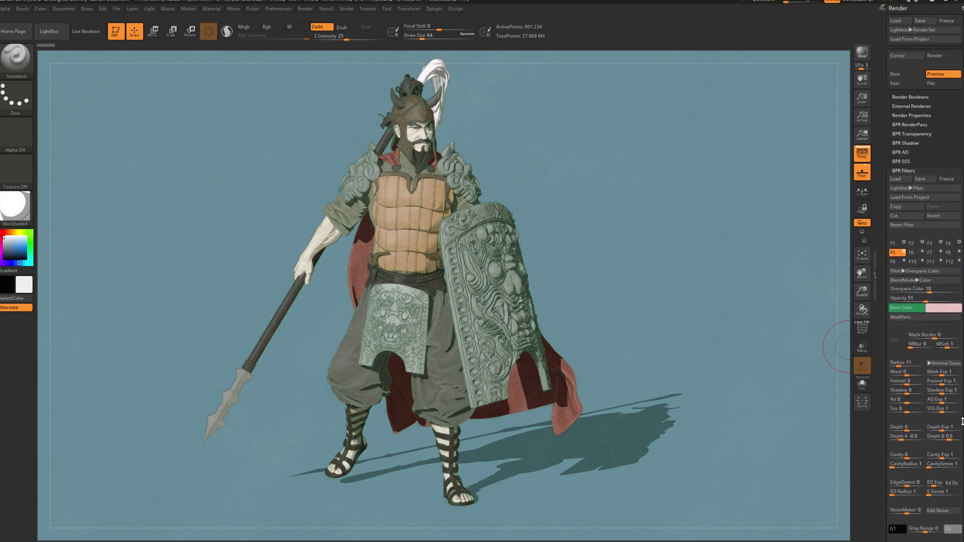
pyautogui.moveTo(961, 421); pyautogui.dragTo(951, 379)
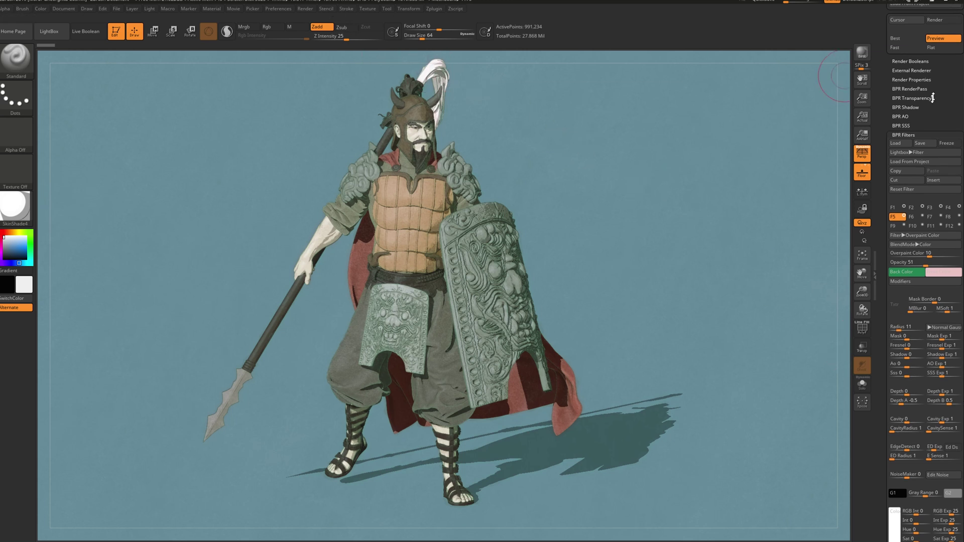
pyautogui.click(911, 88)
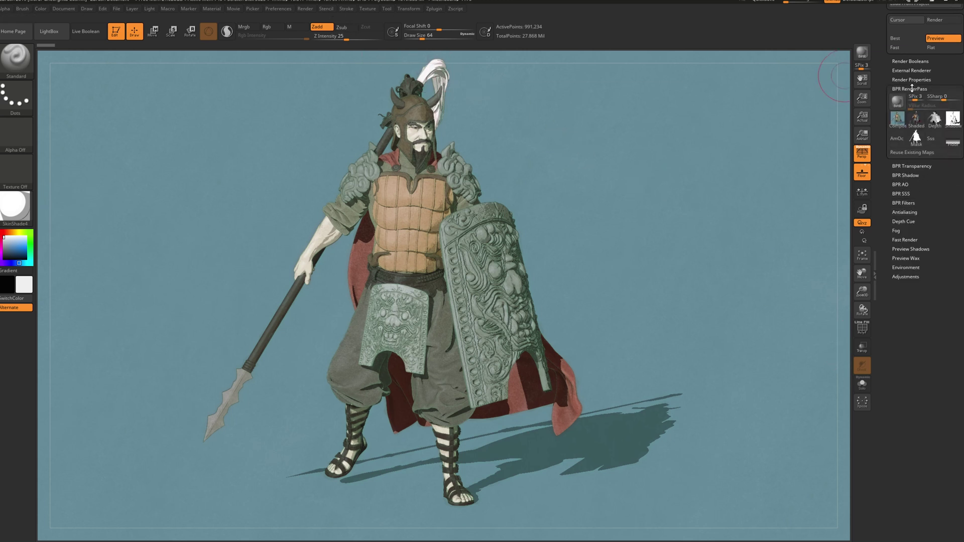
pyautogui.moveTo(897, 117)
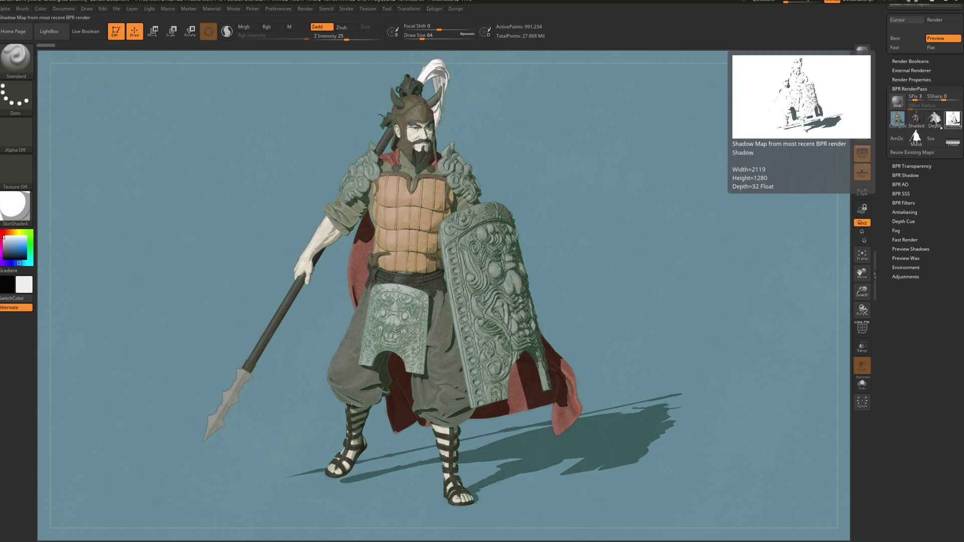
pyautogui.moveTo(923, 142)
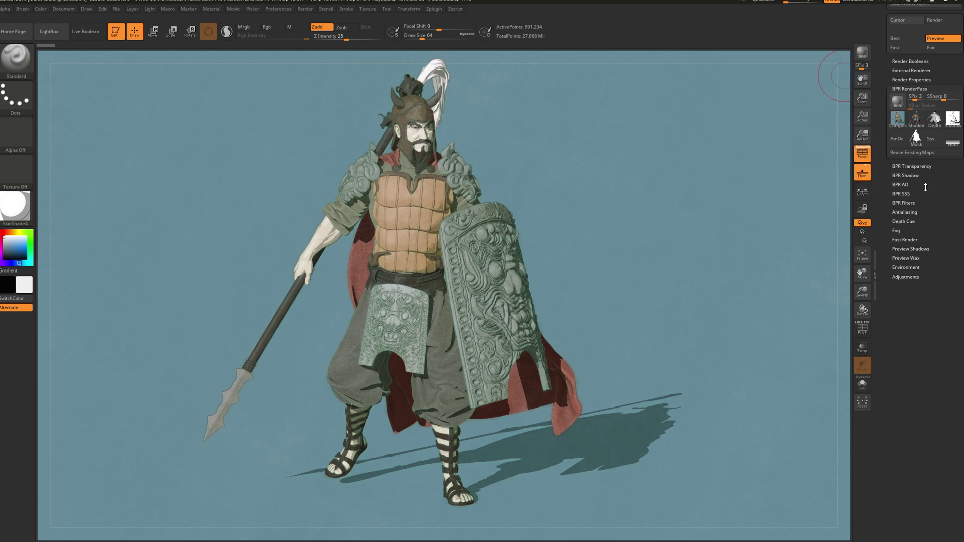
pyautogui.click(904, 203)
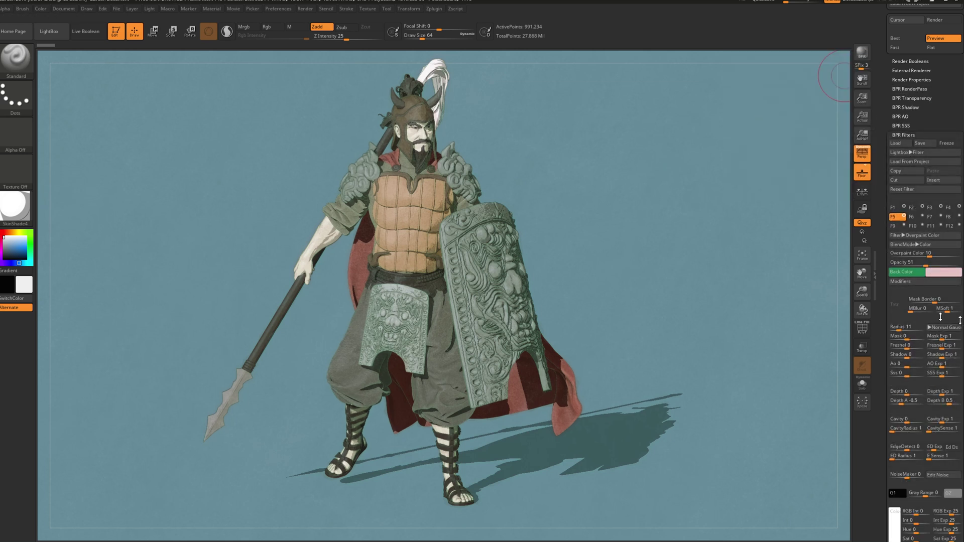
# In the overpaint Modifiers, set stroke Width to about 2.26 and Height to about 0.11.
pyautogui.click(900, 281)
pyautogui.moveTo(839, 293)
pyautogui.mouseDown()
pyautogui.moveTo(852, 292)
pyautogui.moveTo(822, 282)
pyautogui.moveTo(850, 305)
pyautogui.mouseUp()
pyautogui.moveTo(849, 309); pyautogui.dragTo(829, 311)
pyautogui.moveTo(775, 351); pyautogui.dragTo(775, 352)
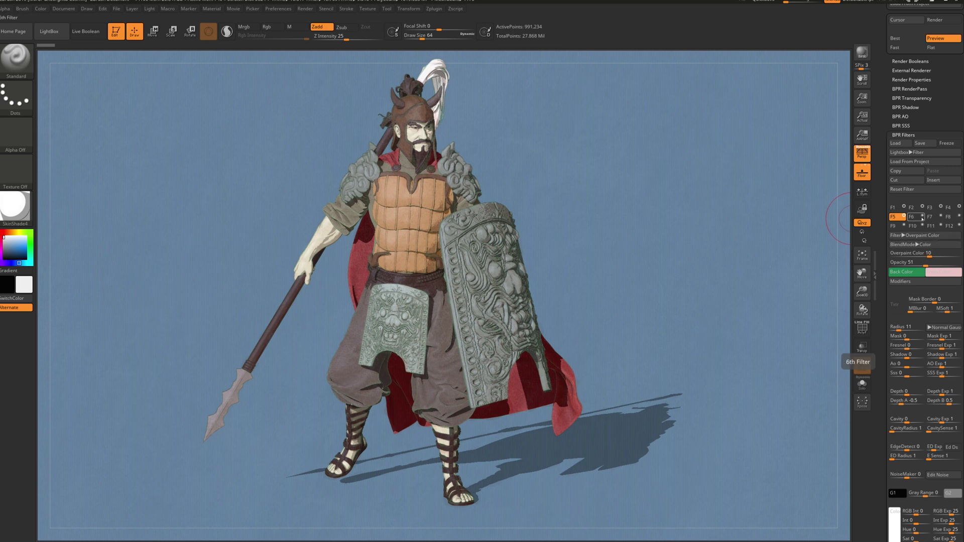
# Enable filter slot F6 and make it a Sharpen filter.
pyautogui.click(918, 219)
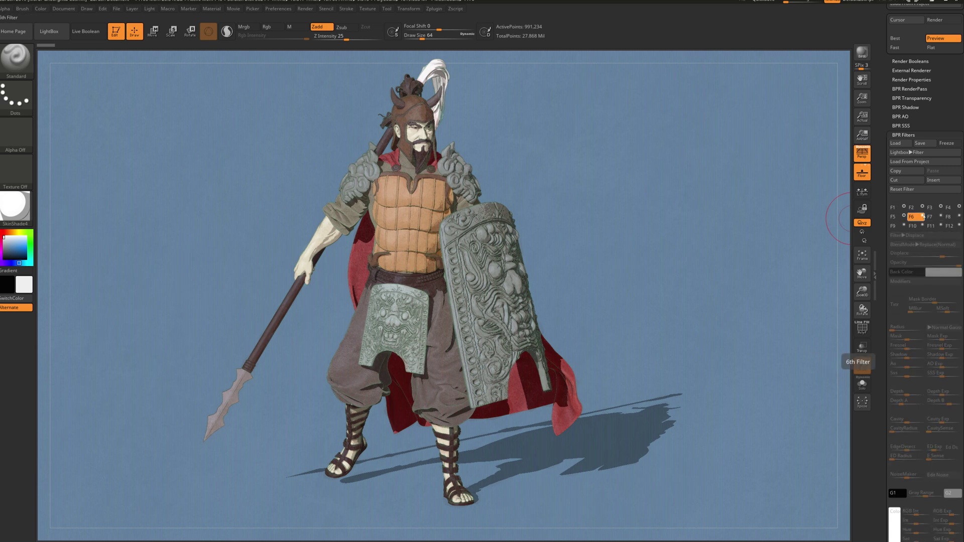
pyautogui.click(921, 217)
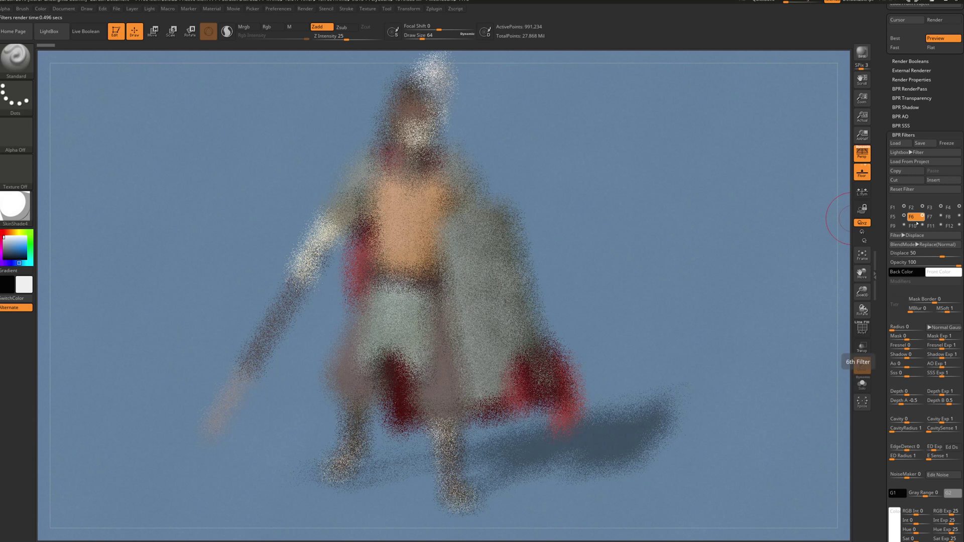
pyautogui.click(924, 236)
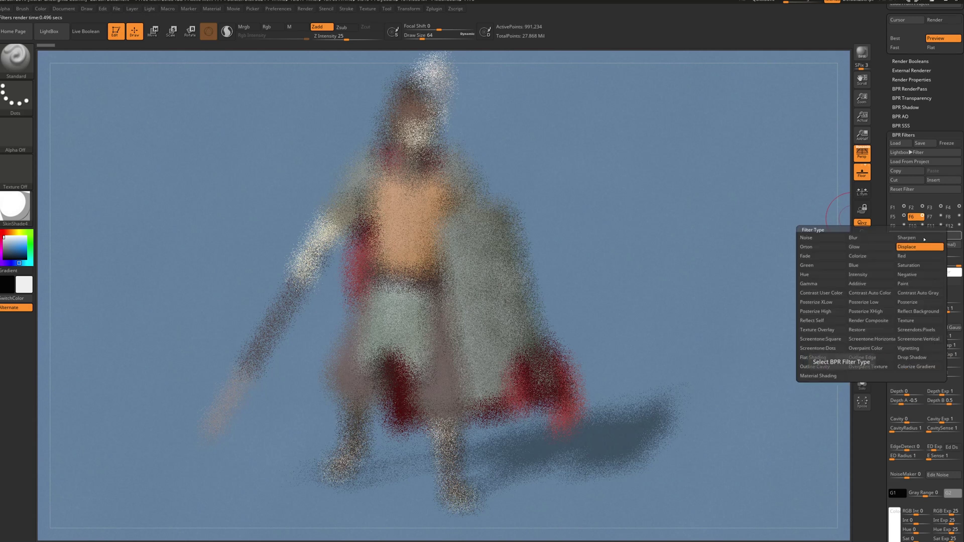
pyautogui.click(924, 240)
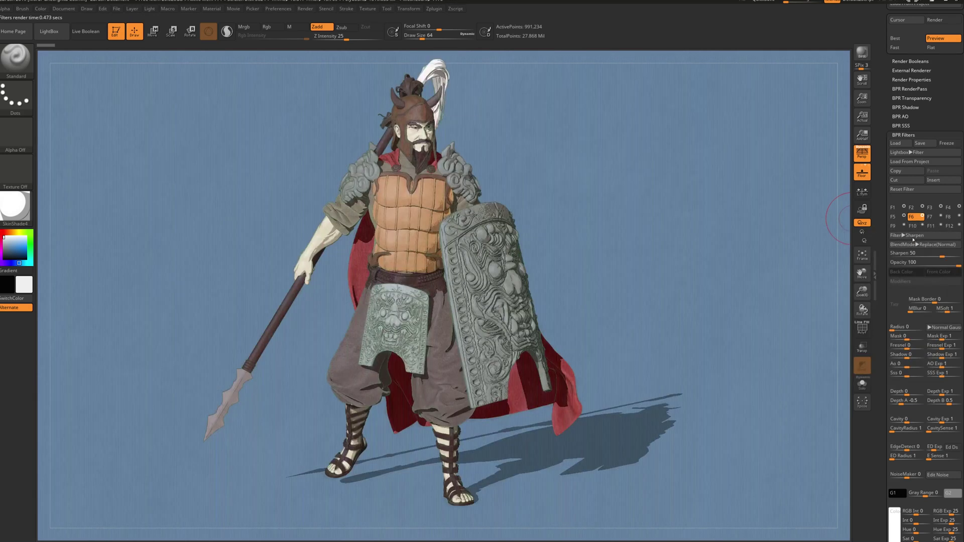
# Enable filter slot F7 and make it an Intensity filter.
pyautogui.click(940, 216)
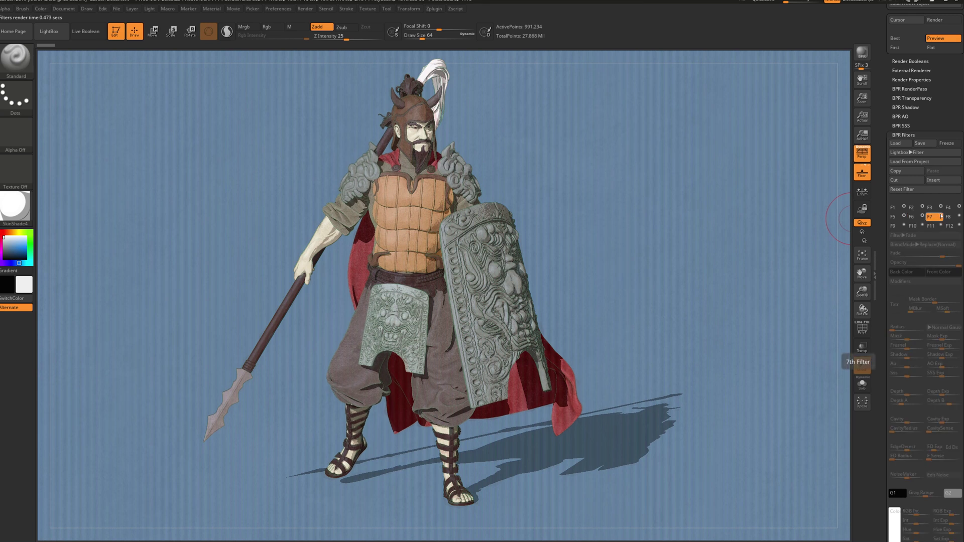
pyautogui.click(941, 217)
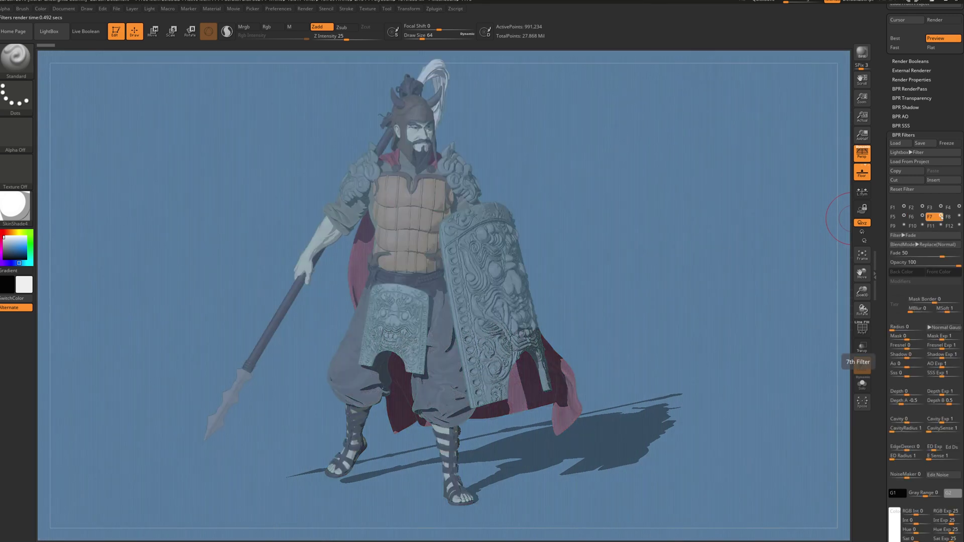
pyautogui.click(918, 236)
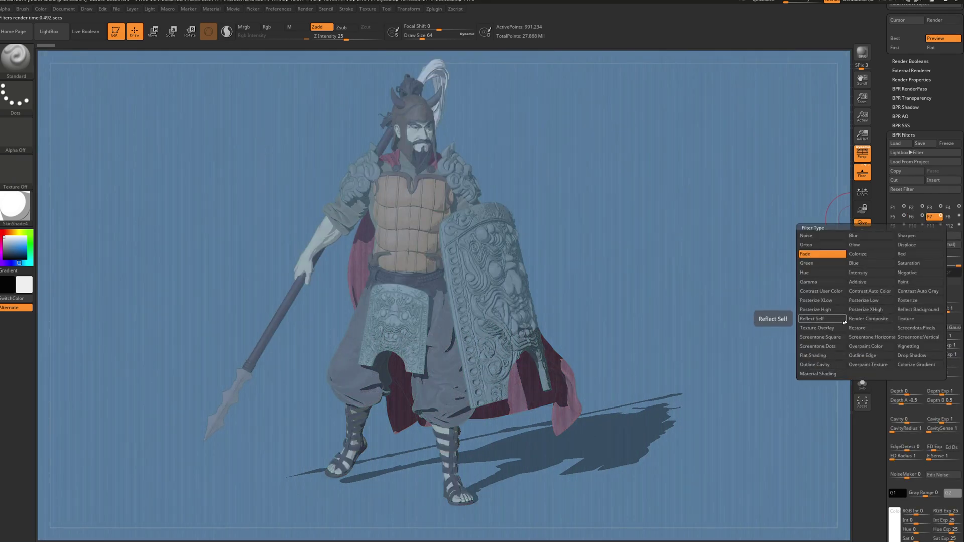
pyautogui.click(866, 275)
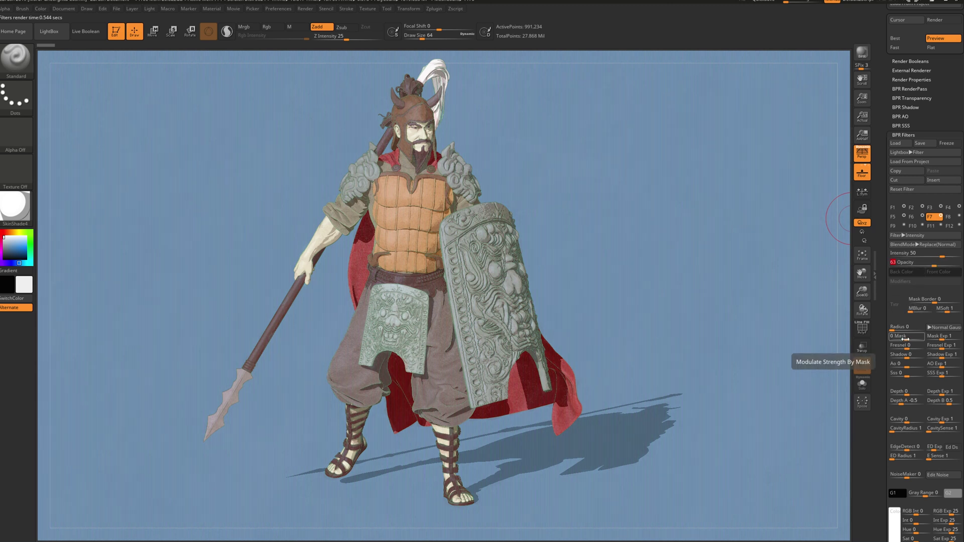
# Set the F7 Intensity filter's Mask modulation slider to 1.
pyautogui.moveTo(904, 339); pyautogui.dragTo(891, 337)
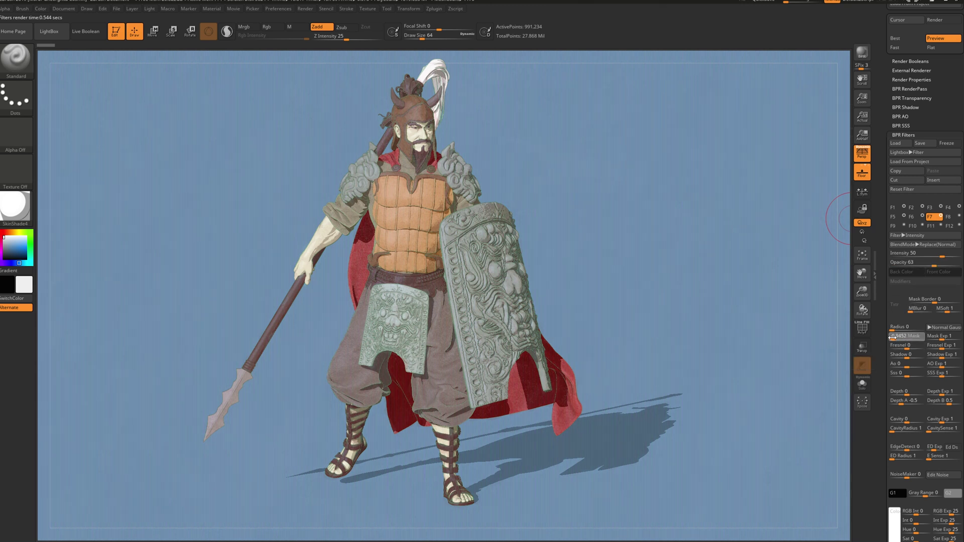
pyautogui.moveTo(892, 338); pyautogui.dragTo(919, 340)
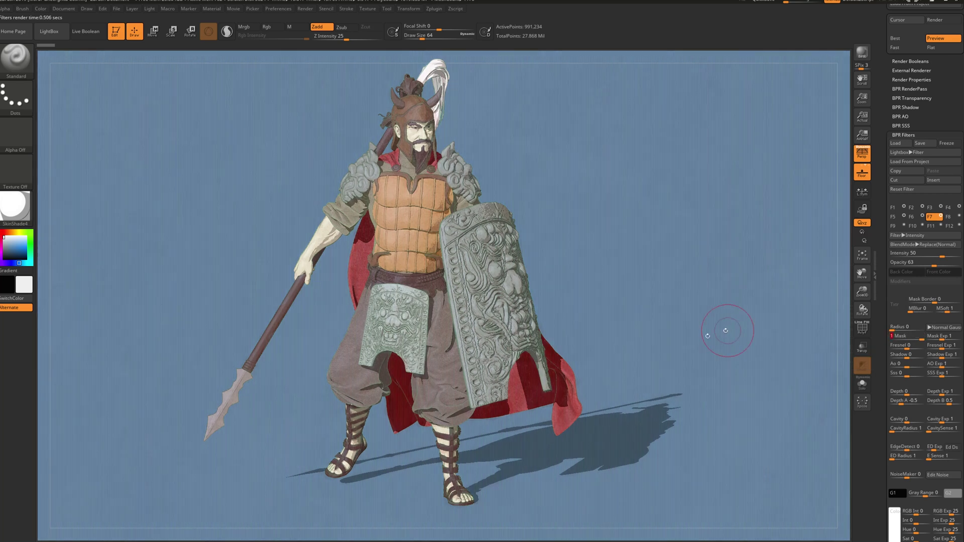